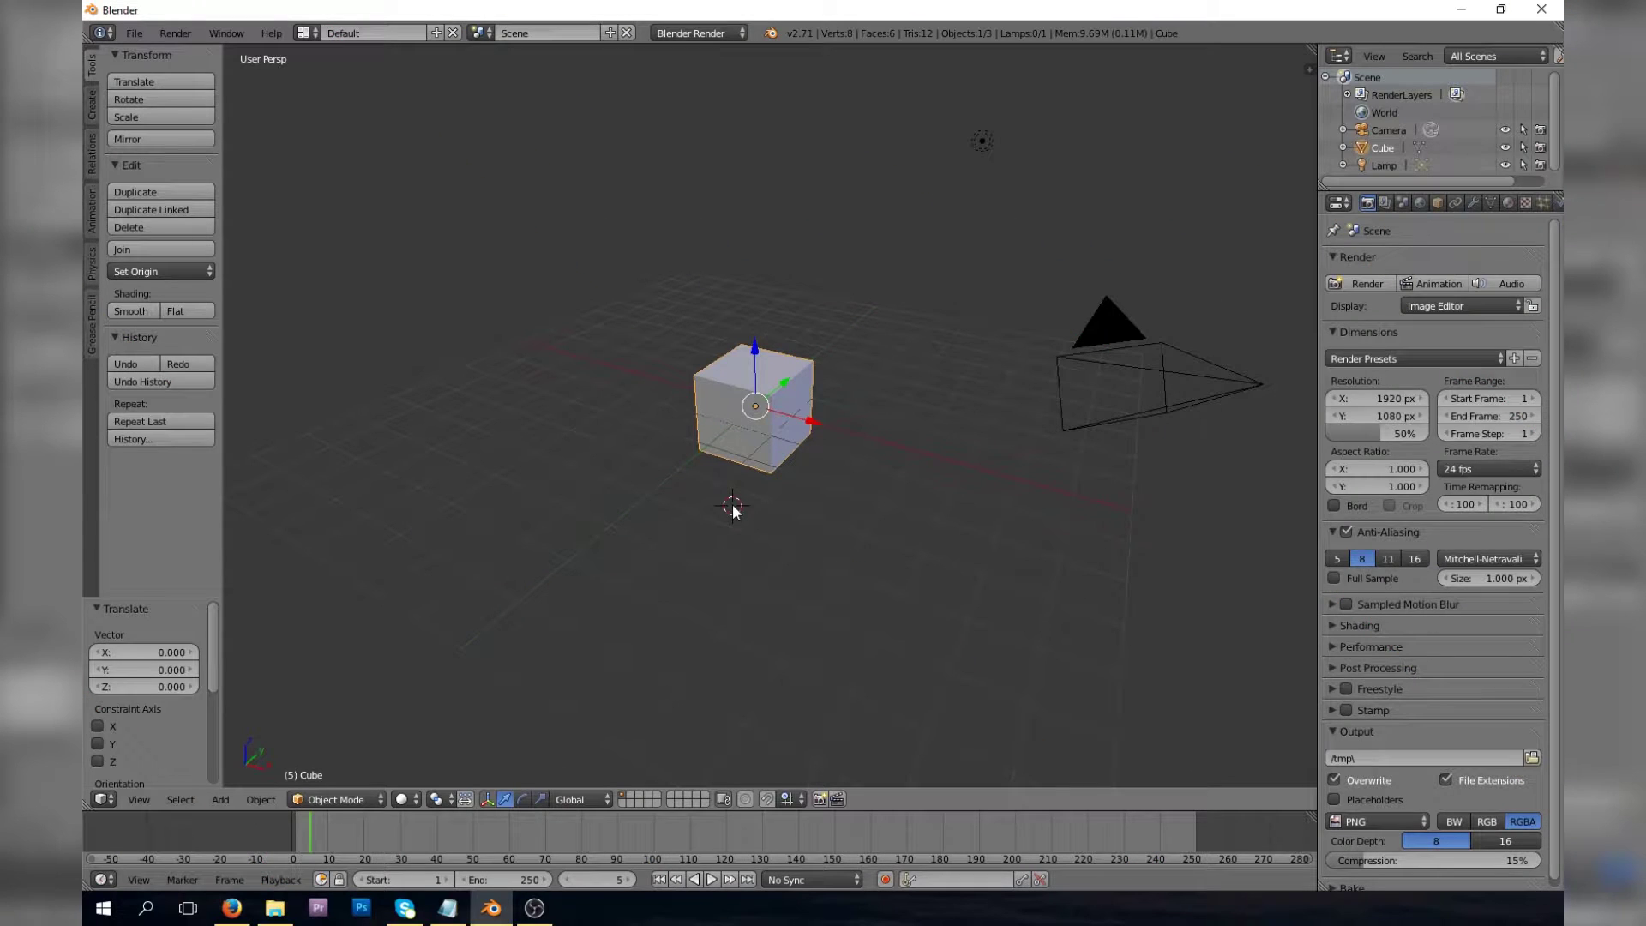
# Switch the 3D view to orthographic projection and back to perspective to compare how the cube is shown.
pyautogui.moveTo(733, 510); pyautogui.dragTo(733, 508, button='middle')
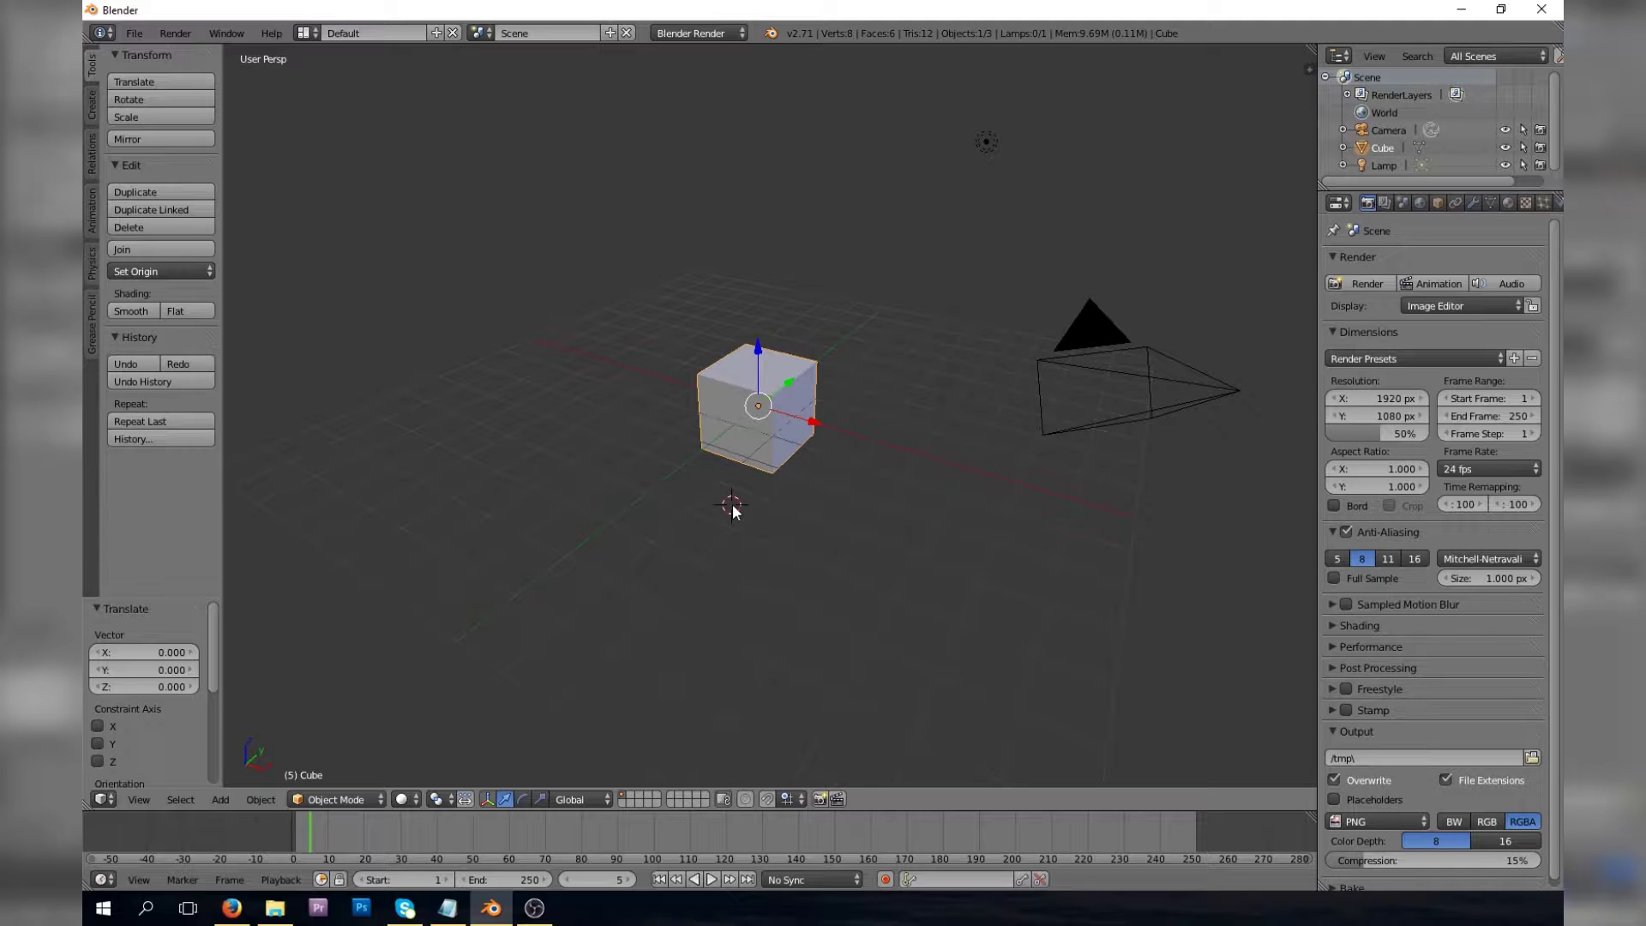
pyautogui.press('KP_5')
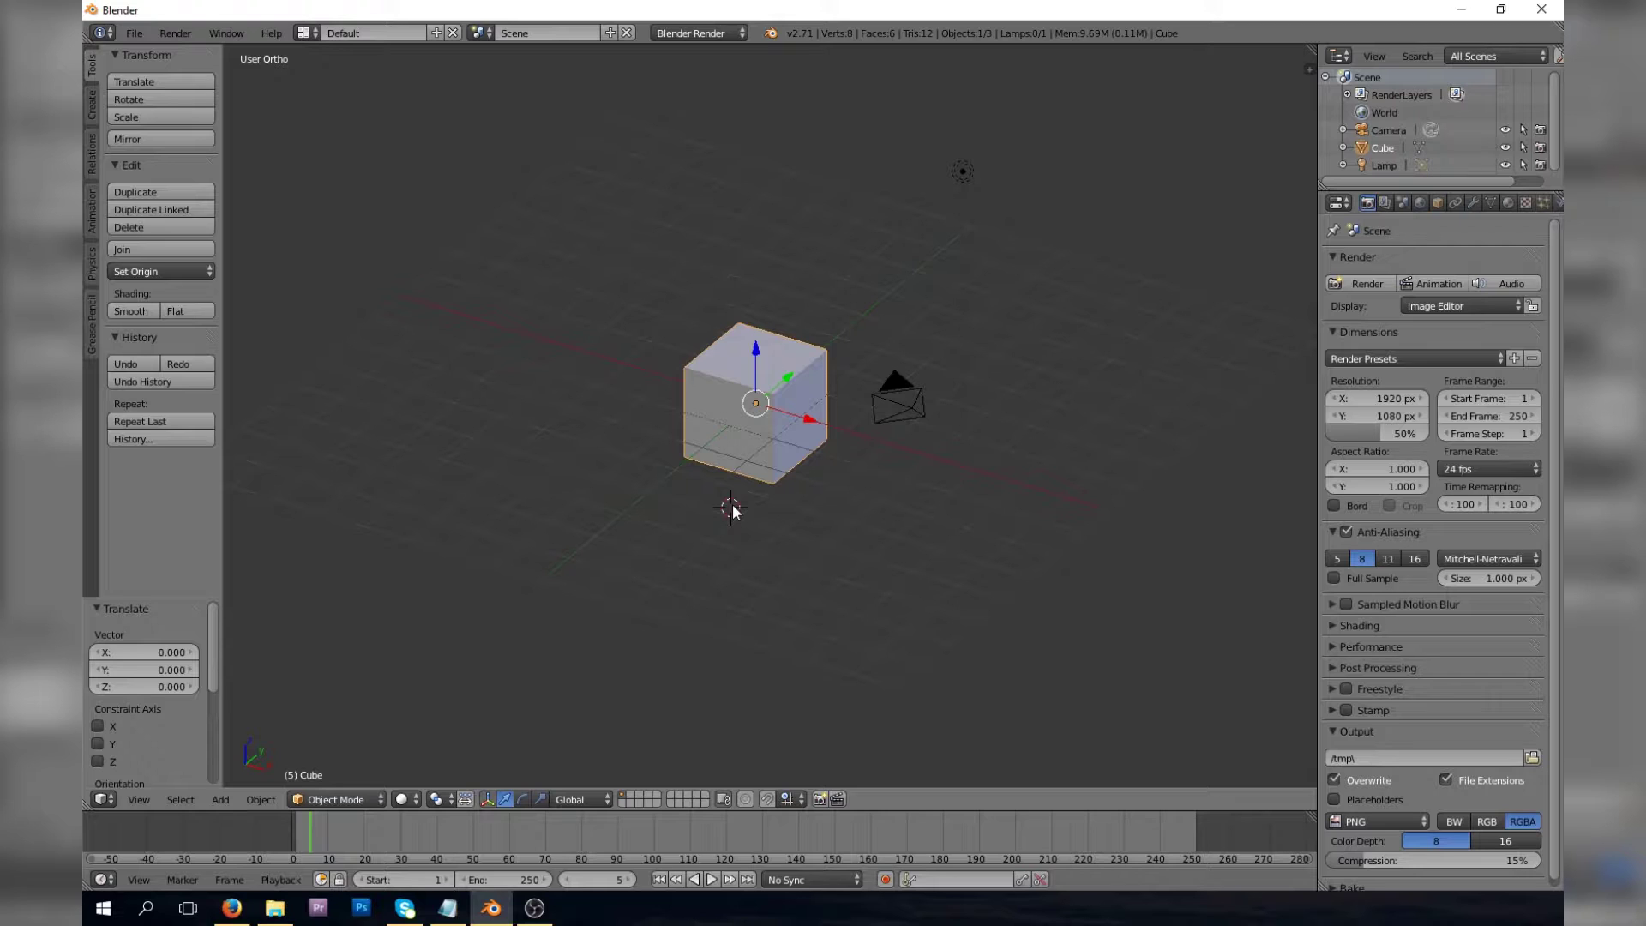
pyautogui.press('KP_5')
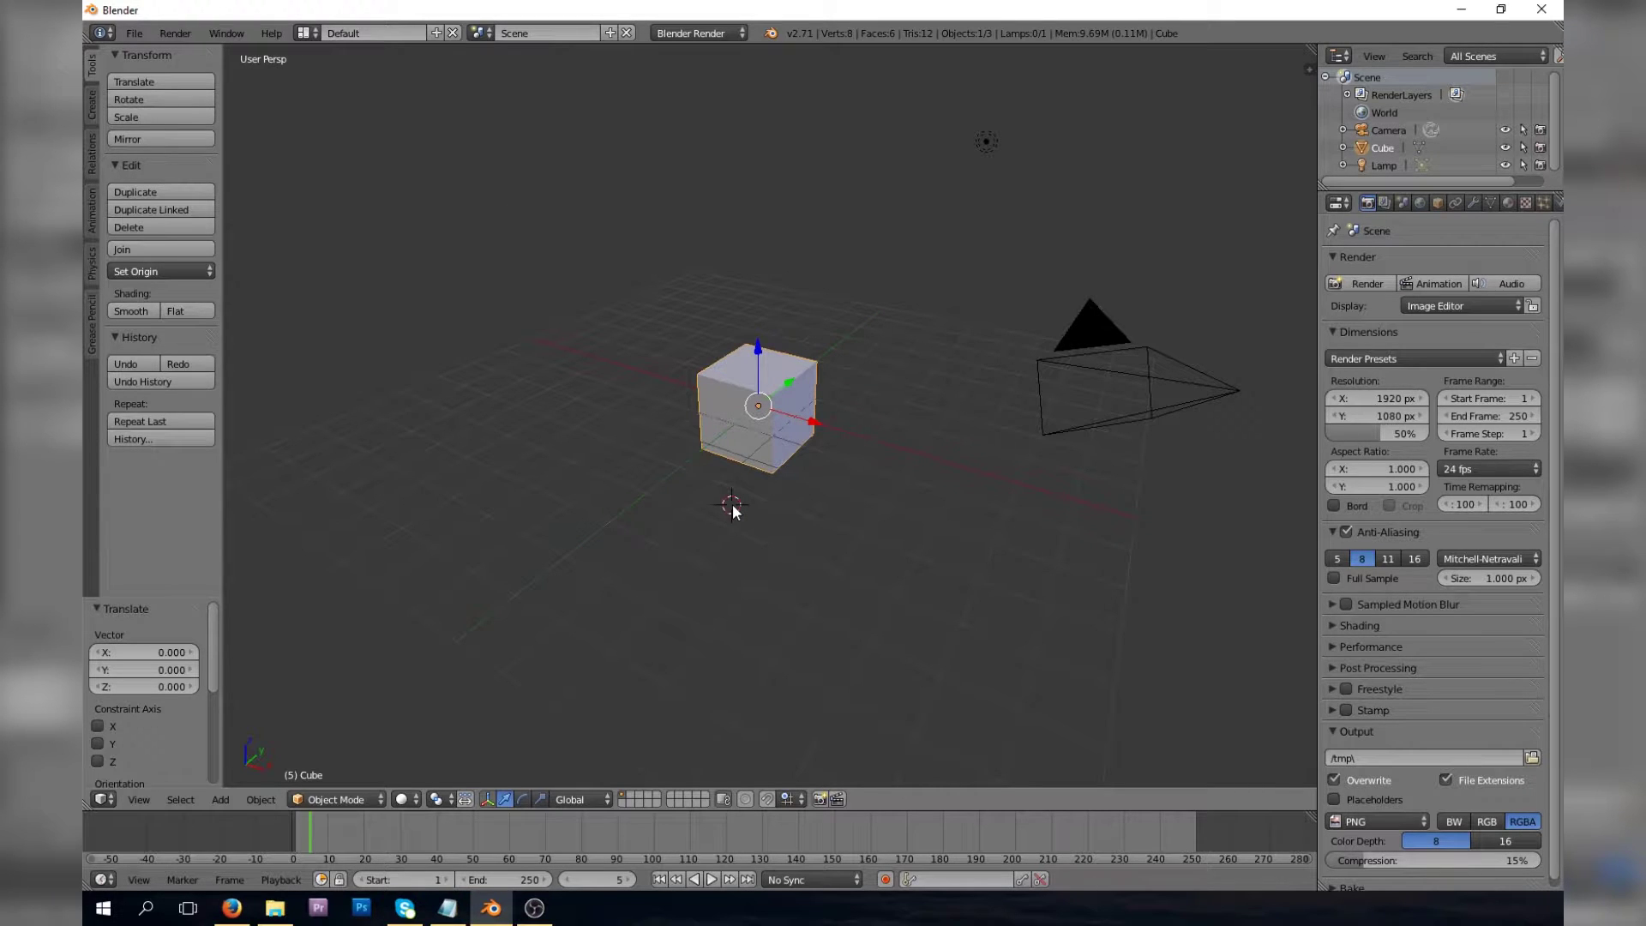
# Orbit the perspective view vertically and sideways around the cube in fixed increments.
pyautogui.click(829, 531)
pyautogui.press('KP_8')
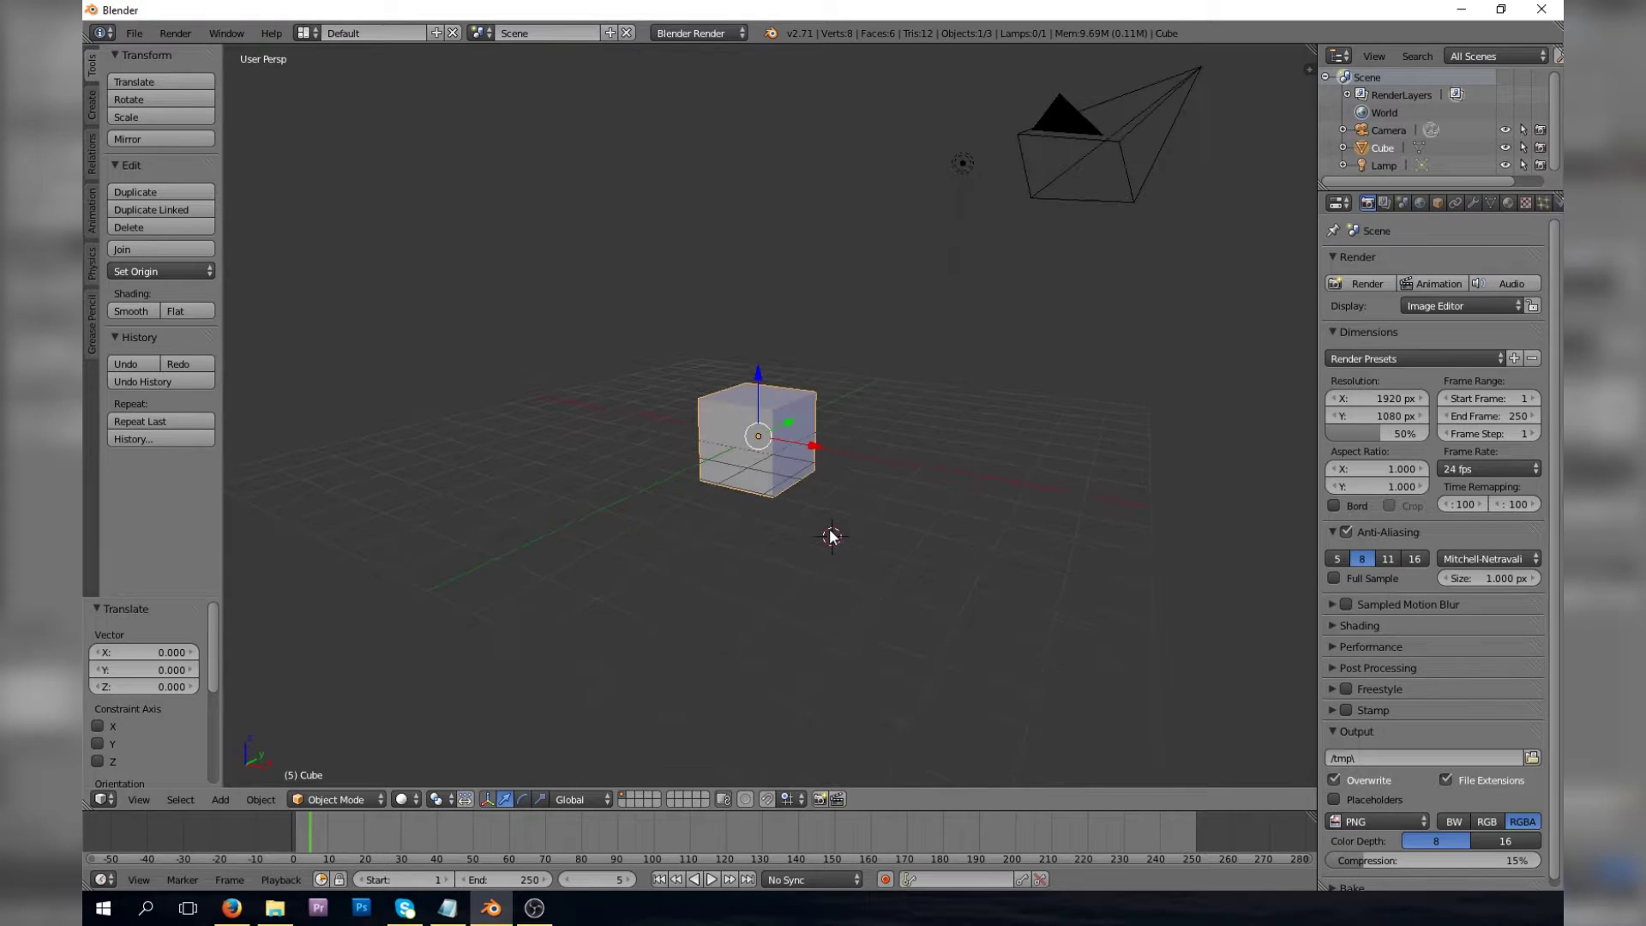
pyautogui.press('KP_8')
pyautogui.press('KP_4')
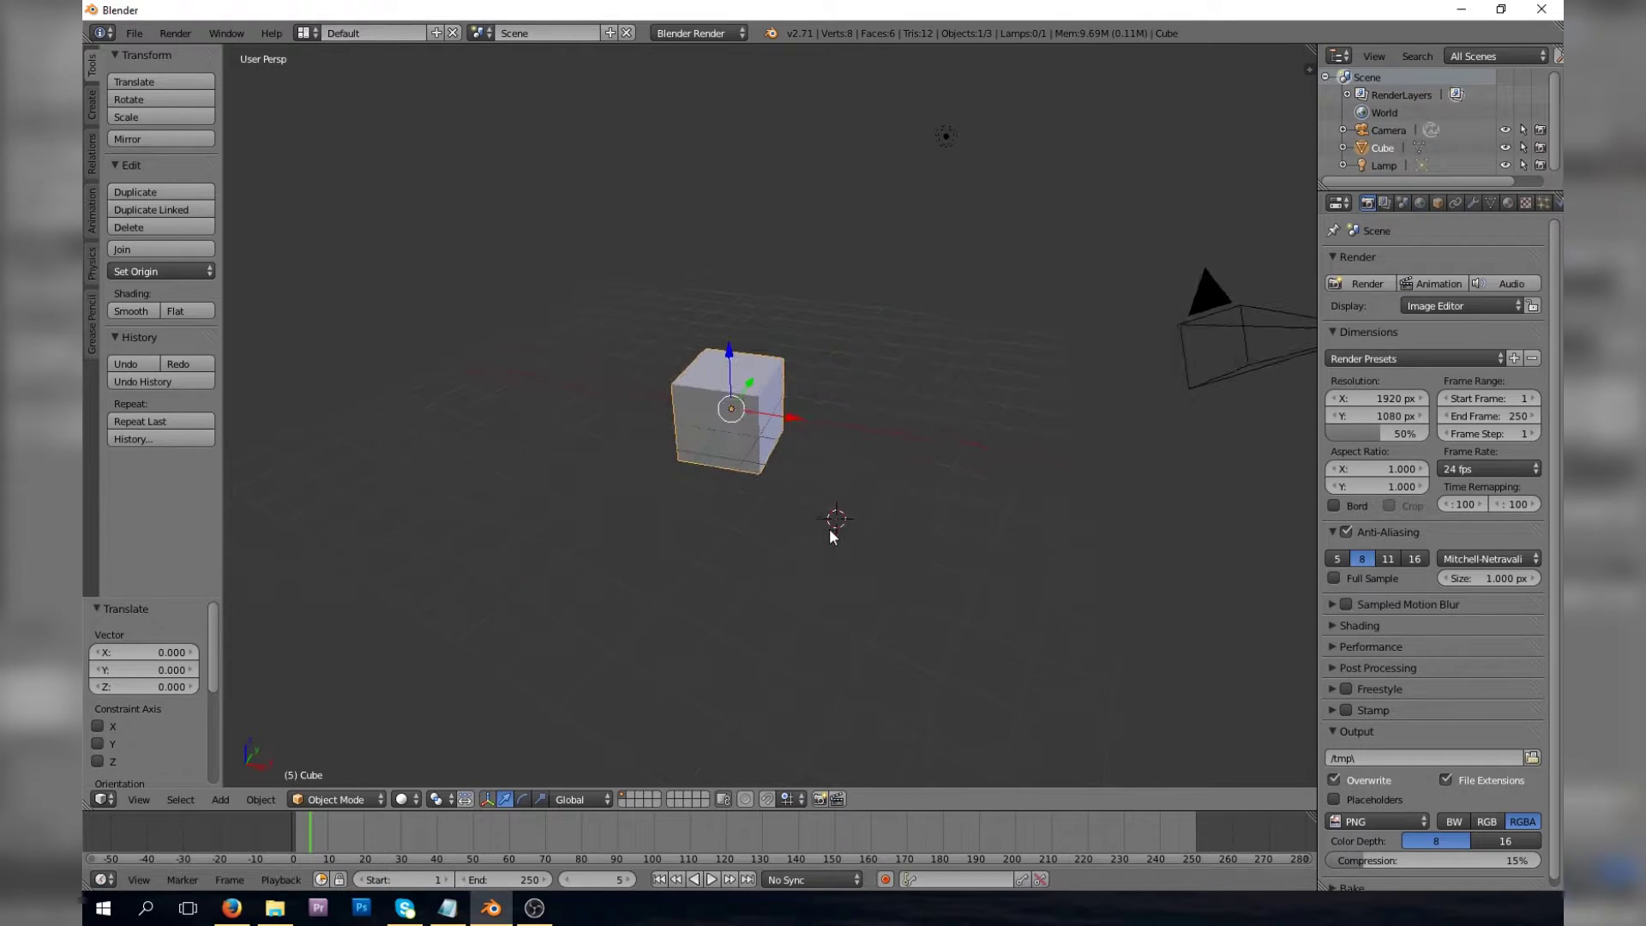
pyautogui.press('KP_4')
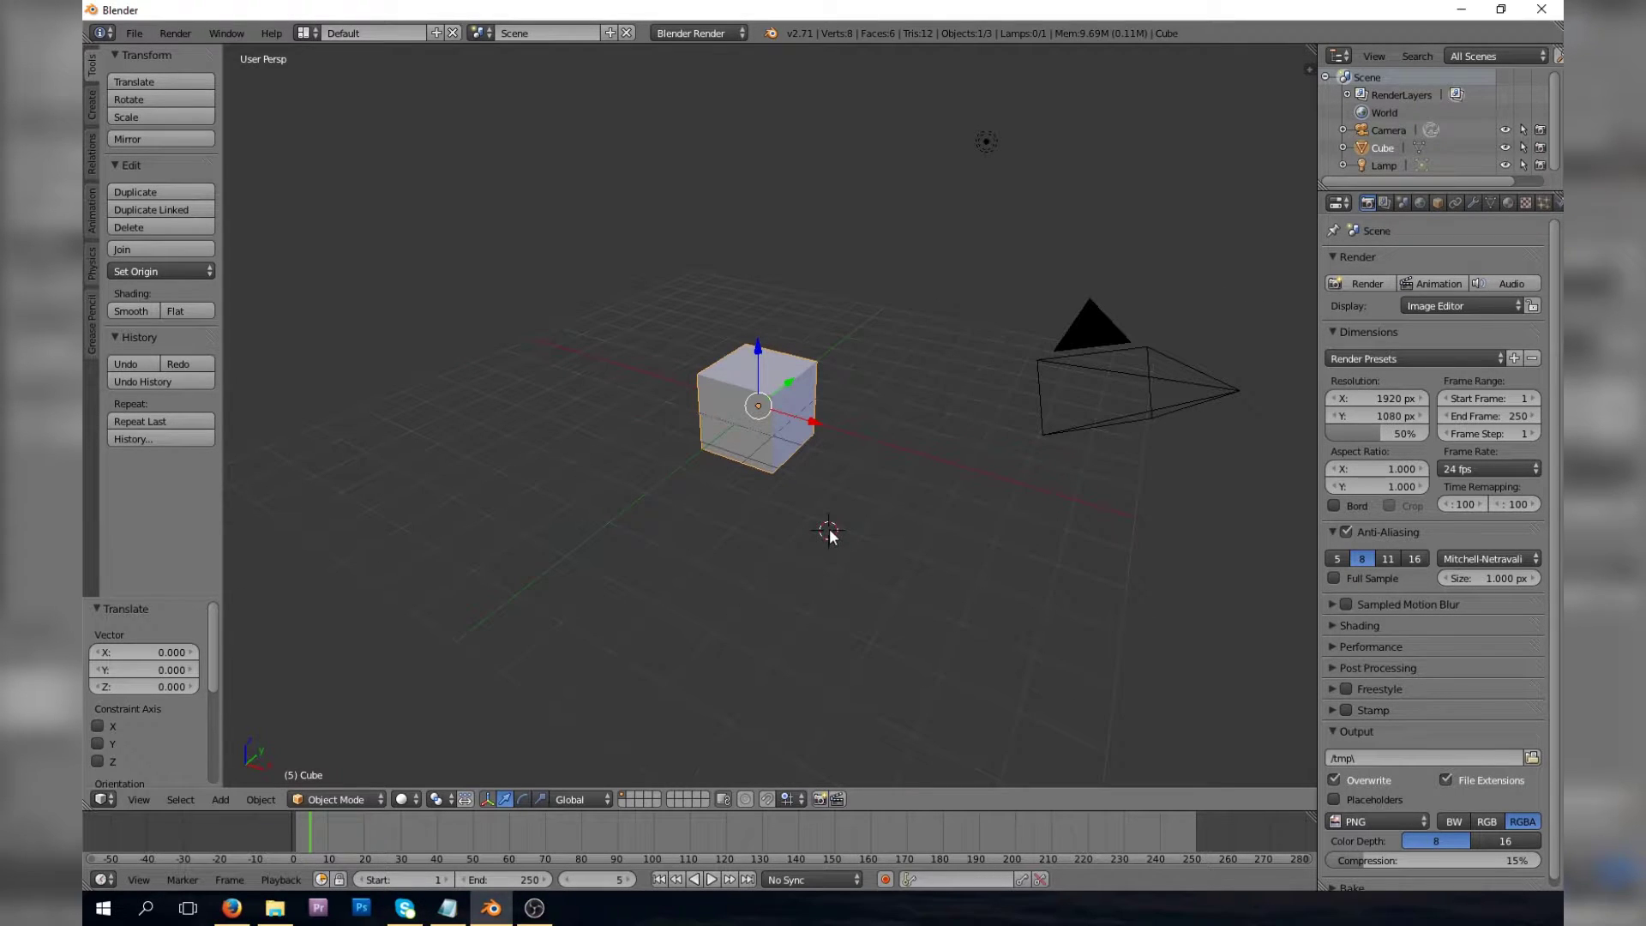
pyautogui.press('KP_4')
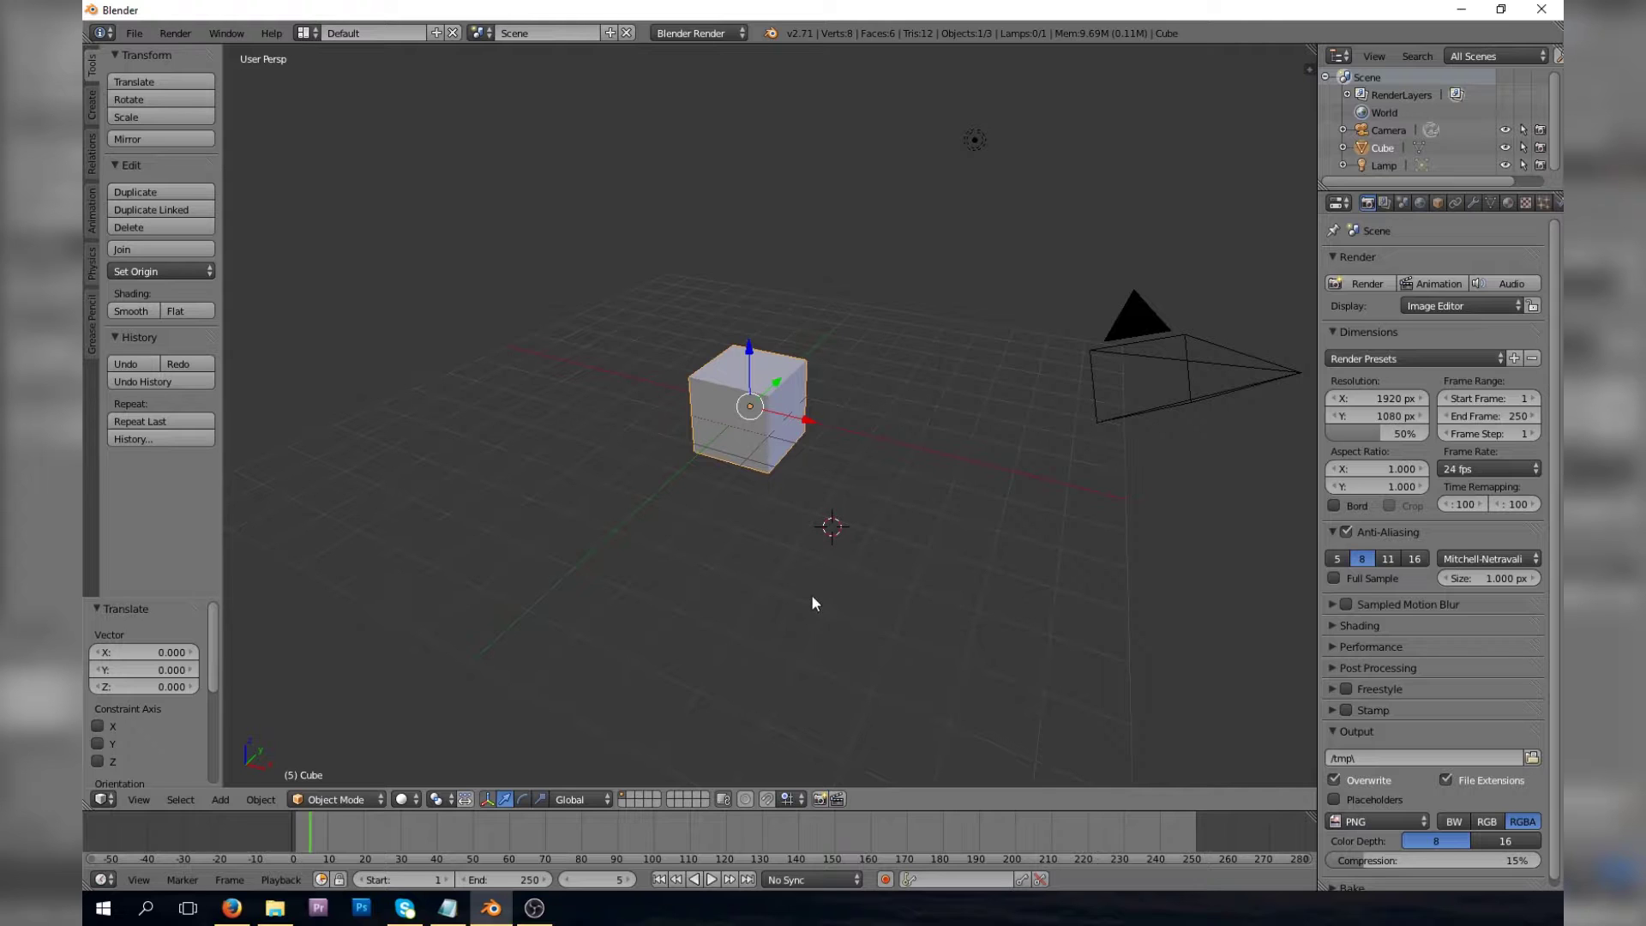
# Zoom the perspective view repeatedly out from and in toward the cube to examine it at different distances.
pyautogui.scroll(-1, 776, 553)
pyautogui.scroll(1, 768, 559)
pyautogui.scroll(-10, 777, 547)
pyautogui.scroll(10, 778, 550)
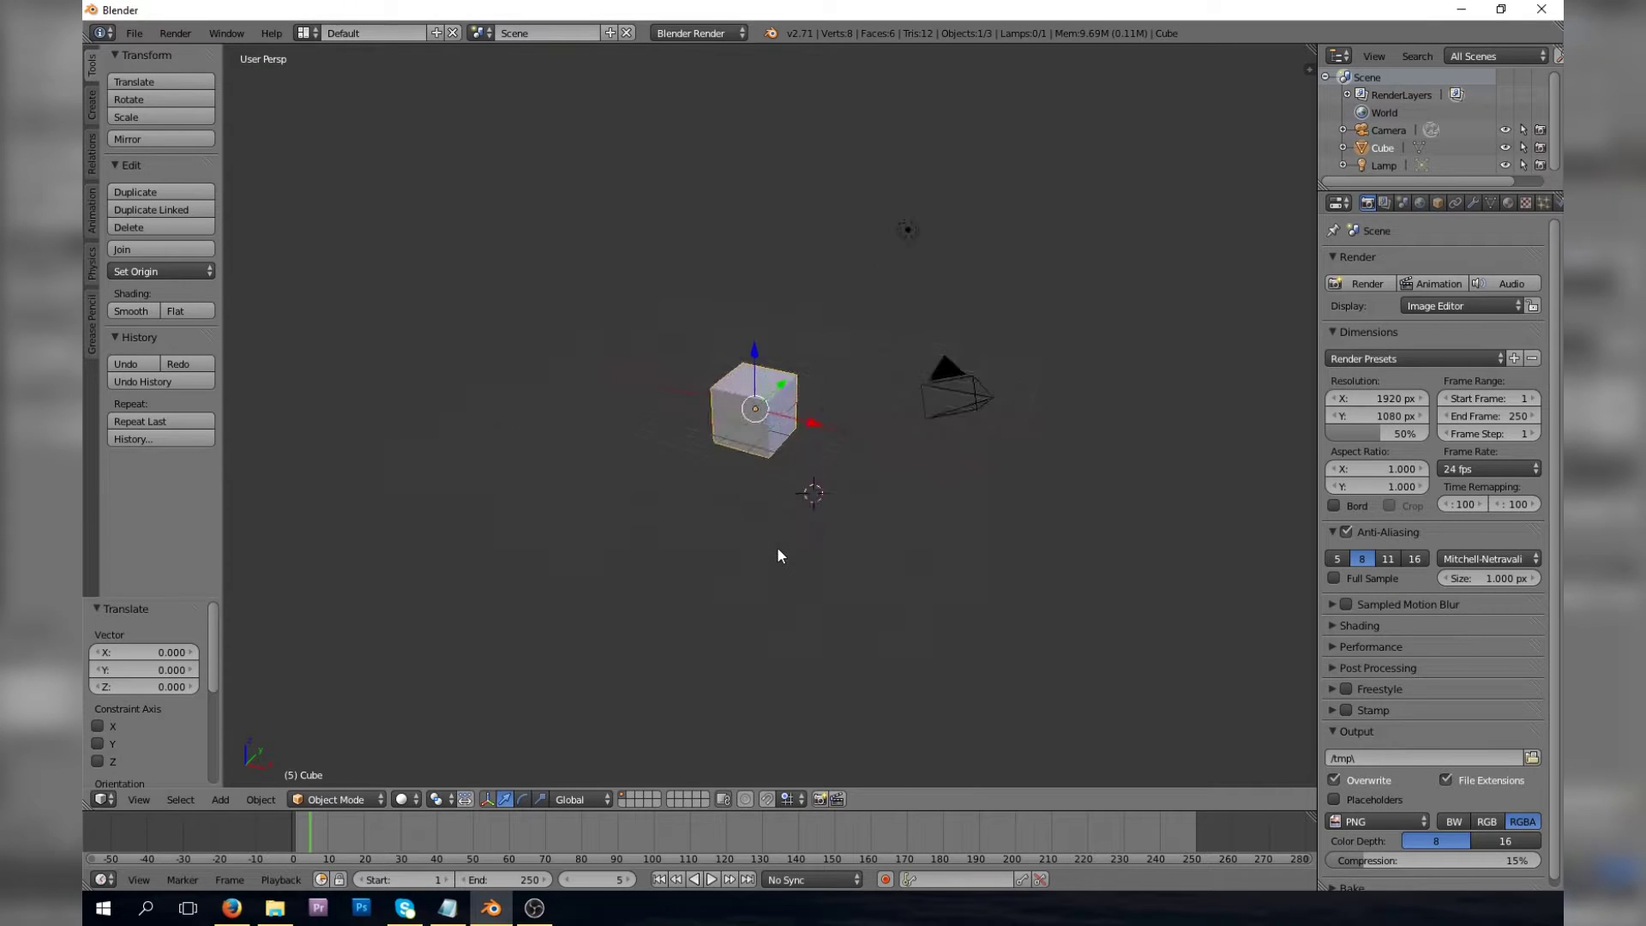
pyautogui.scroll(-3, 765, 550)
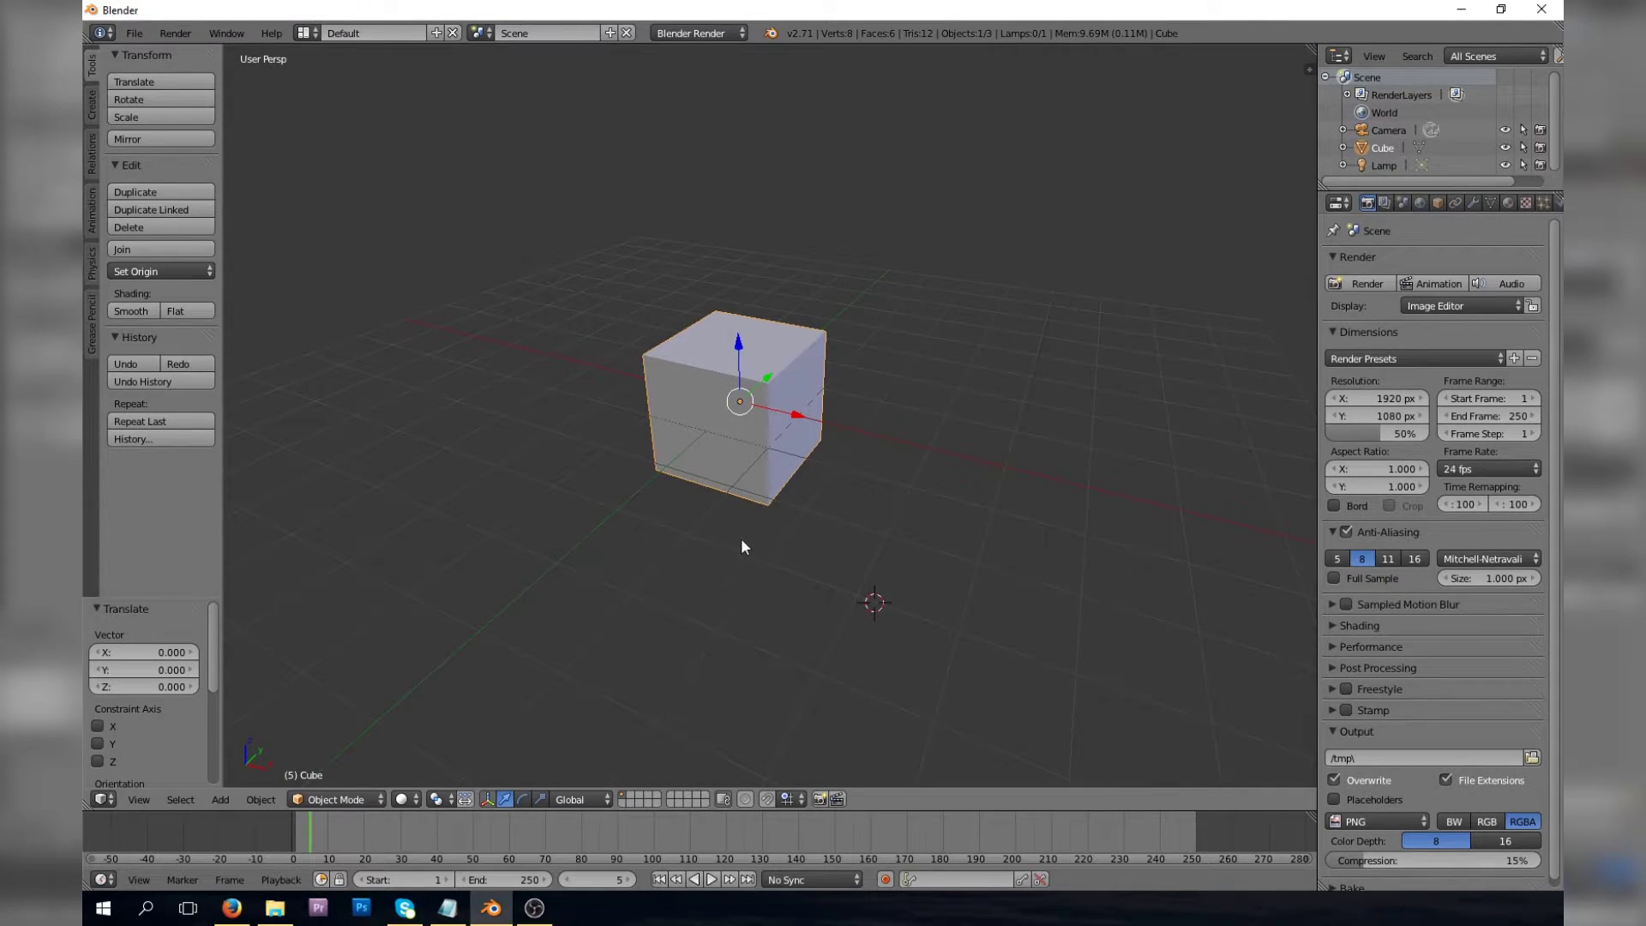
pyautogui.scroll(-5, 720, 510)
pyautogui.scroll(2, 720, 512)
pyautogui.scroll(3, 720, 511)
pyautogui.scroll(-8, 720, 512)
pyautogui.scroll(8, 720, 512)
pyautogui.scroll(-8, 720, 512)
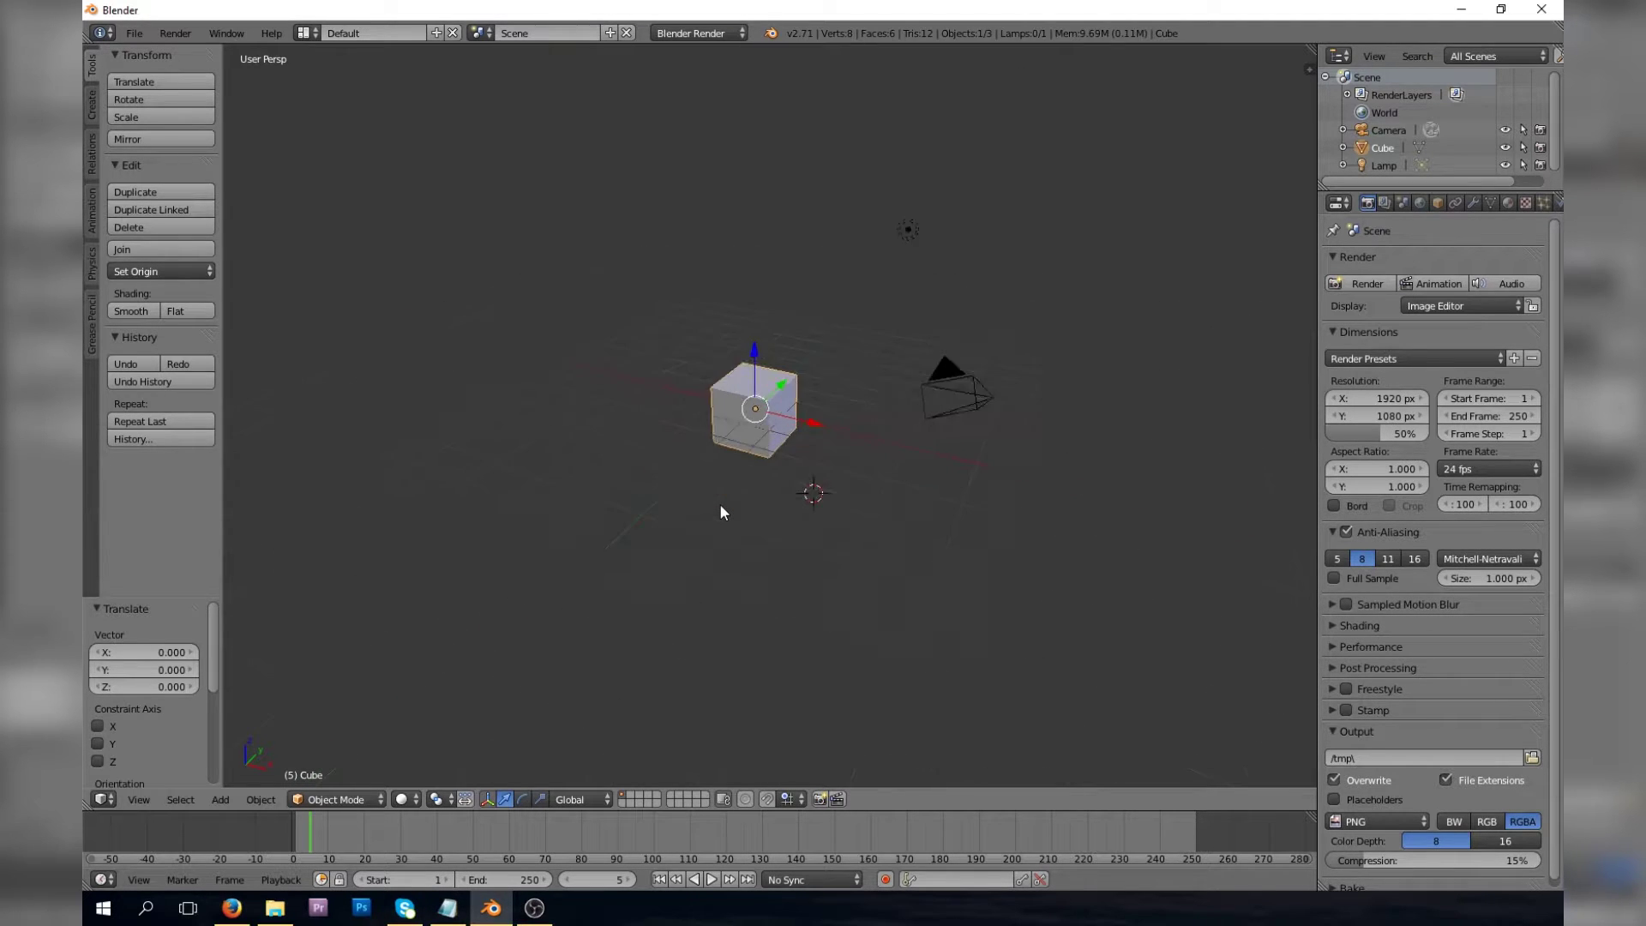
pyautogui.scroll(5, 743, 512)
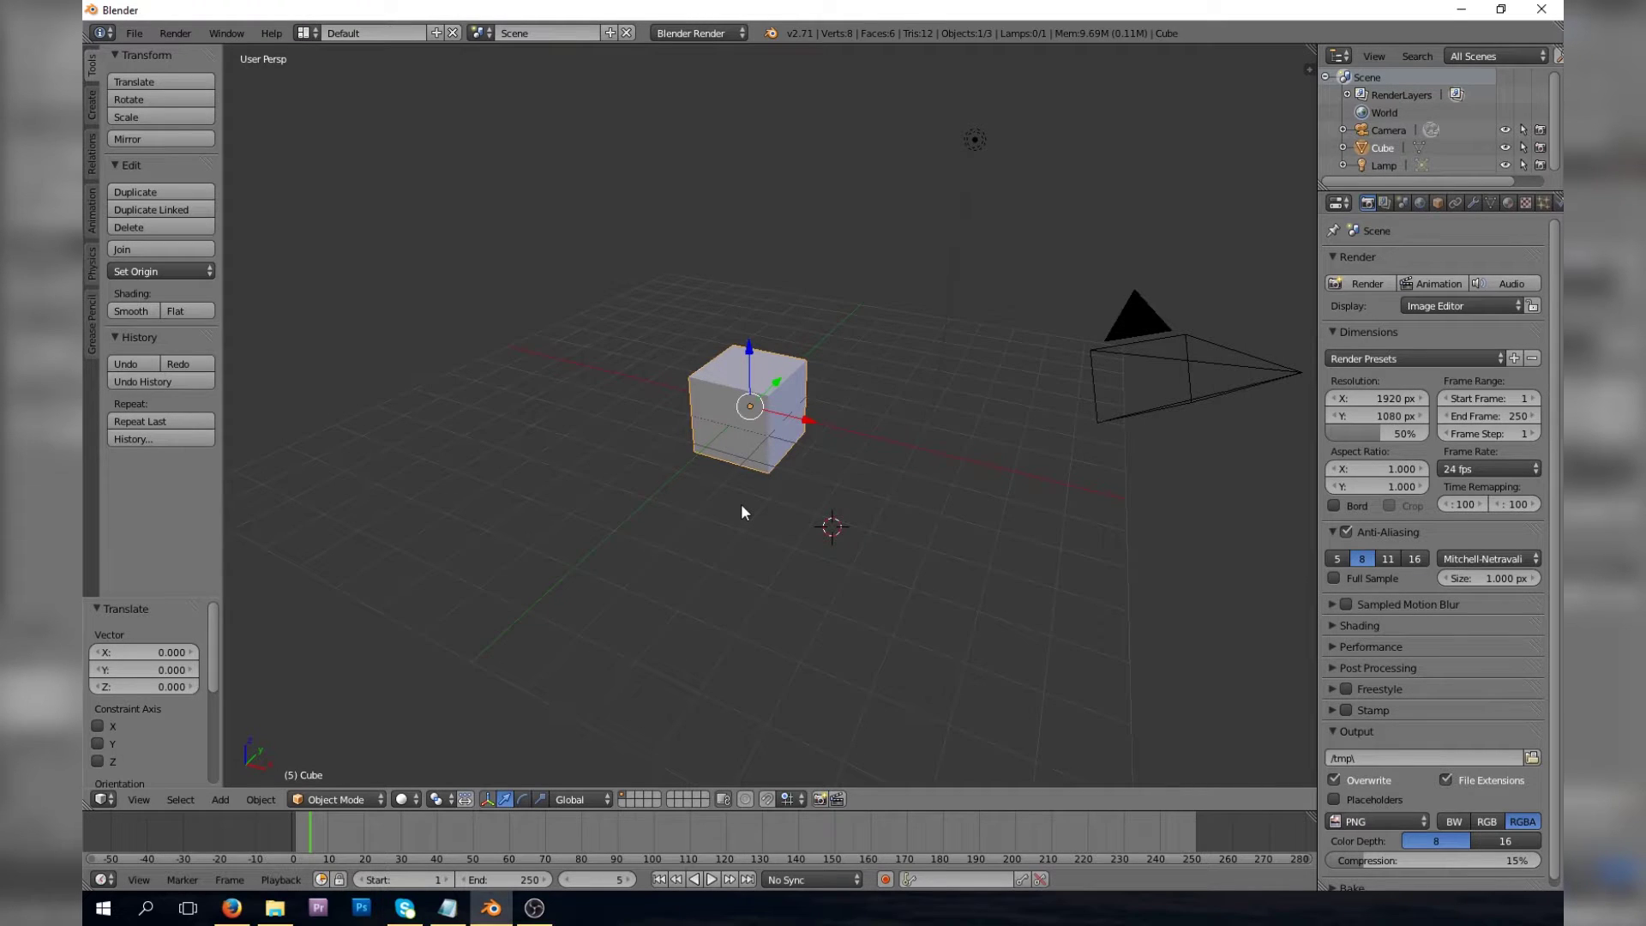
pyautogui.scroll(-5, 742, 512)
pyautogui.scroll(3, 741, 512)
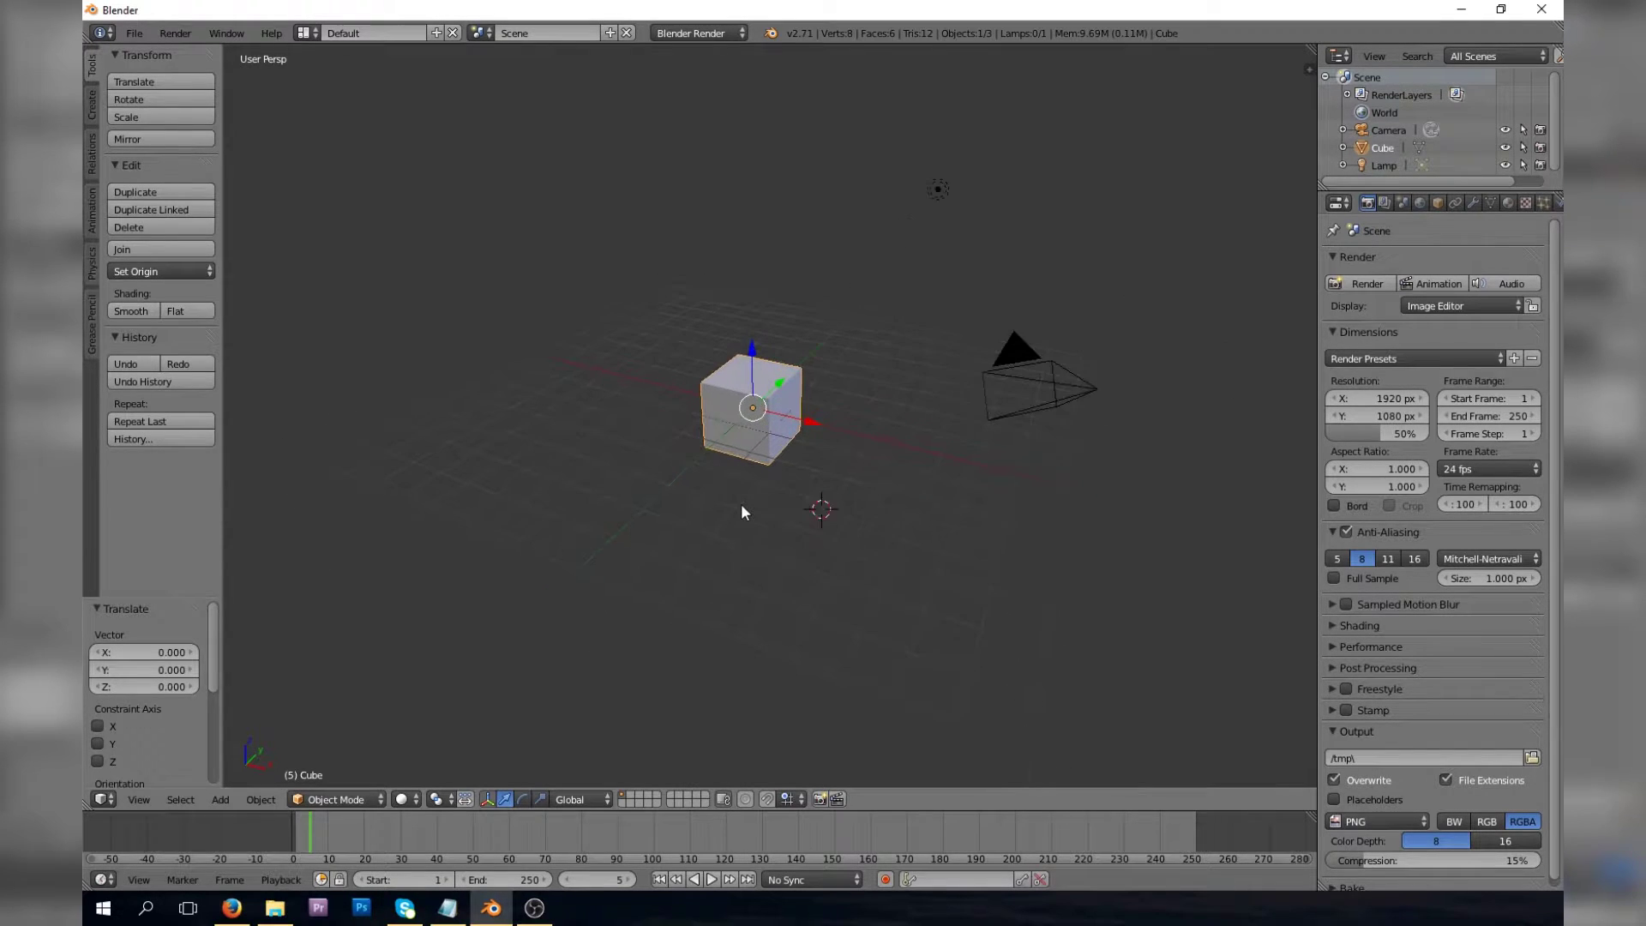
# Pan the perspective view vertically and horizontally across the scene in small increments.
pyautogui.click(630, 576)
pyautogui.keyDown('shift'); pyautogui.scroll(1, 723, 527); pyautogui.keyUp('shift')
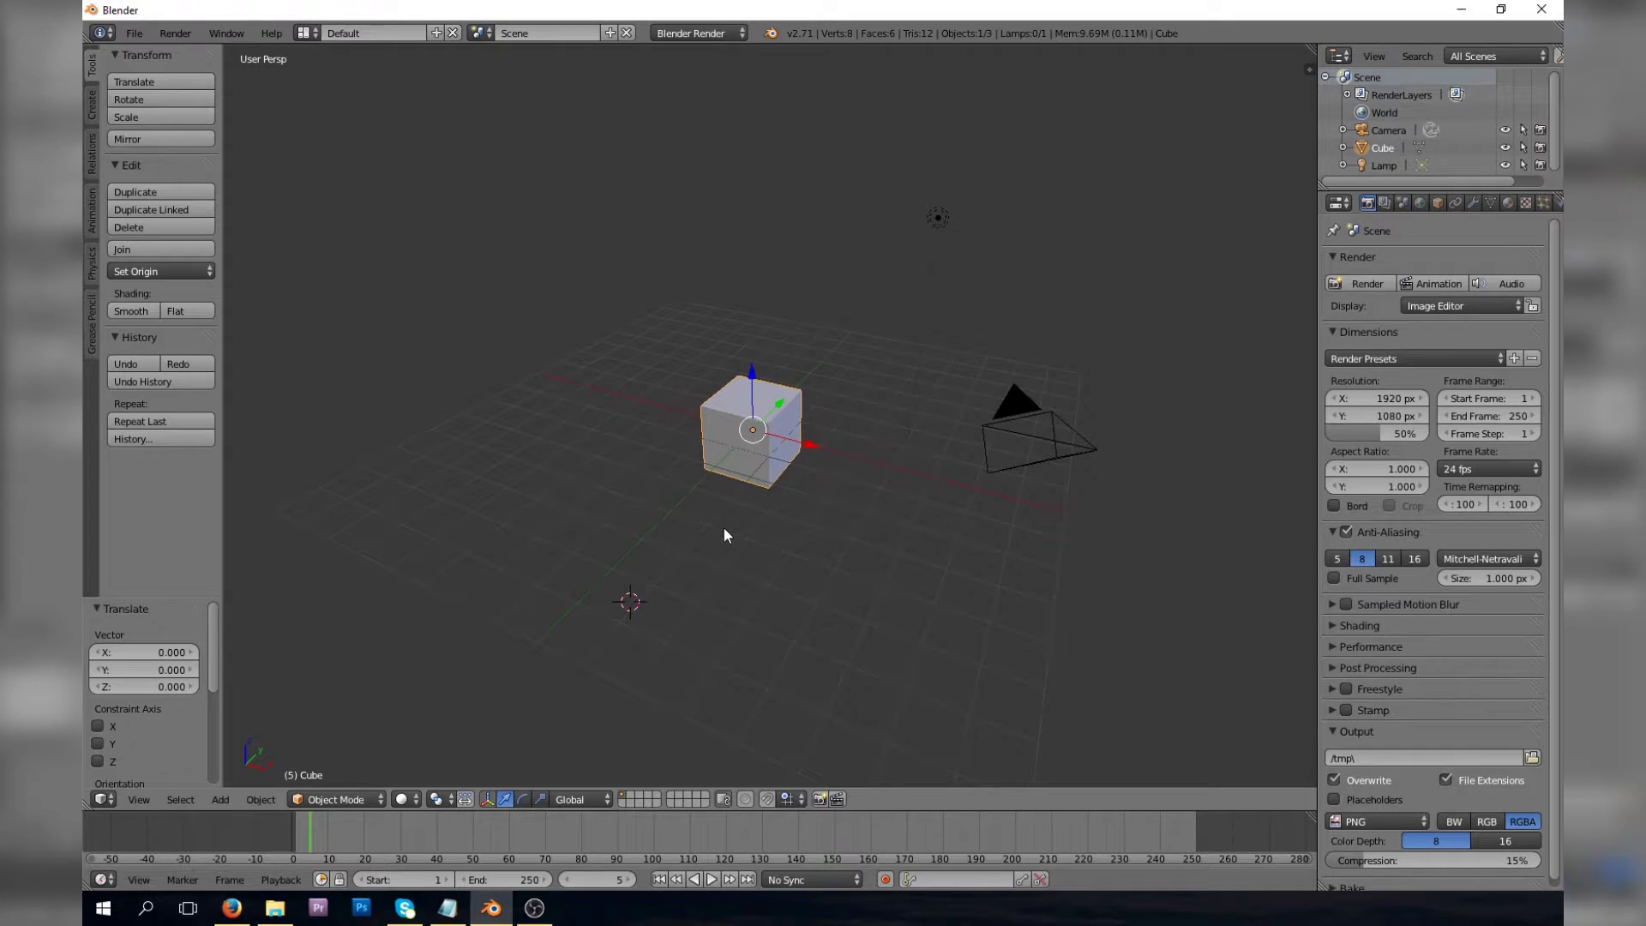
pyautogui.keyDown('shift'); pyautogui.scroll(-1, 723, 535); pyautogui.keyUp('shift')
pyautogui.keyDown('ctrl'); pyautogui.scroll(-1, 724, 536); pyautogui.keyUp('ctrl')
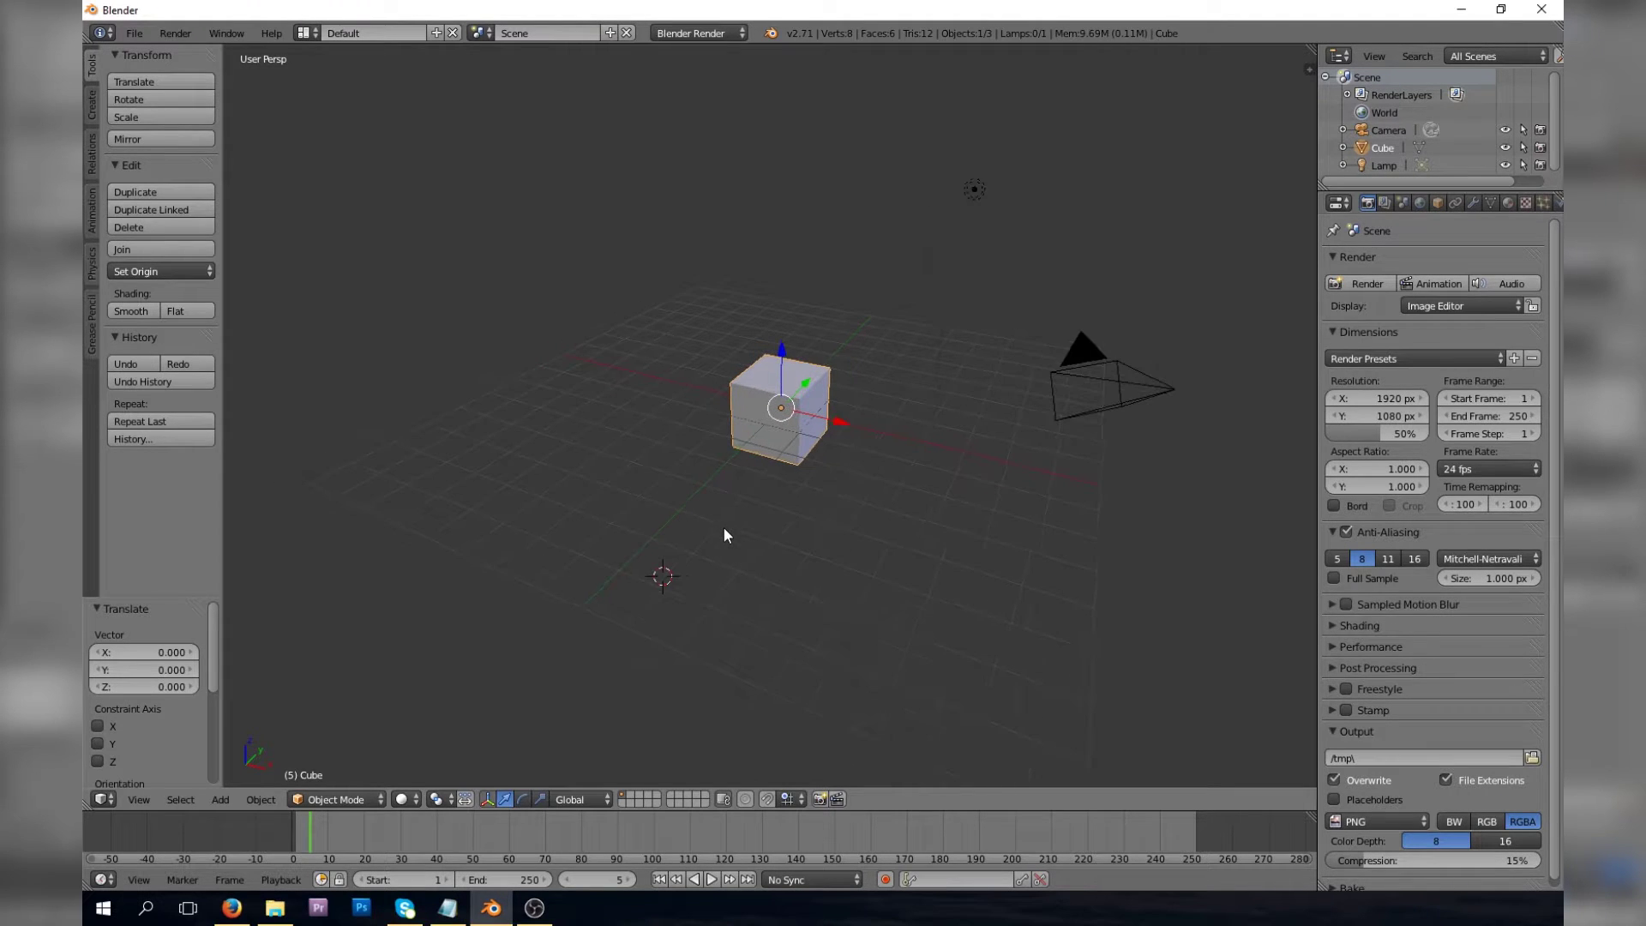
pyautogui.keyDown('ctrl'); pyautogui.scroll(1, 724, 529); pyautogui.keyUp('ctrl')
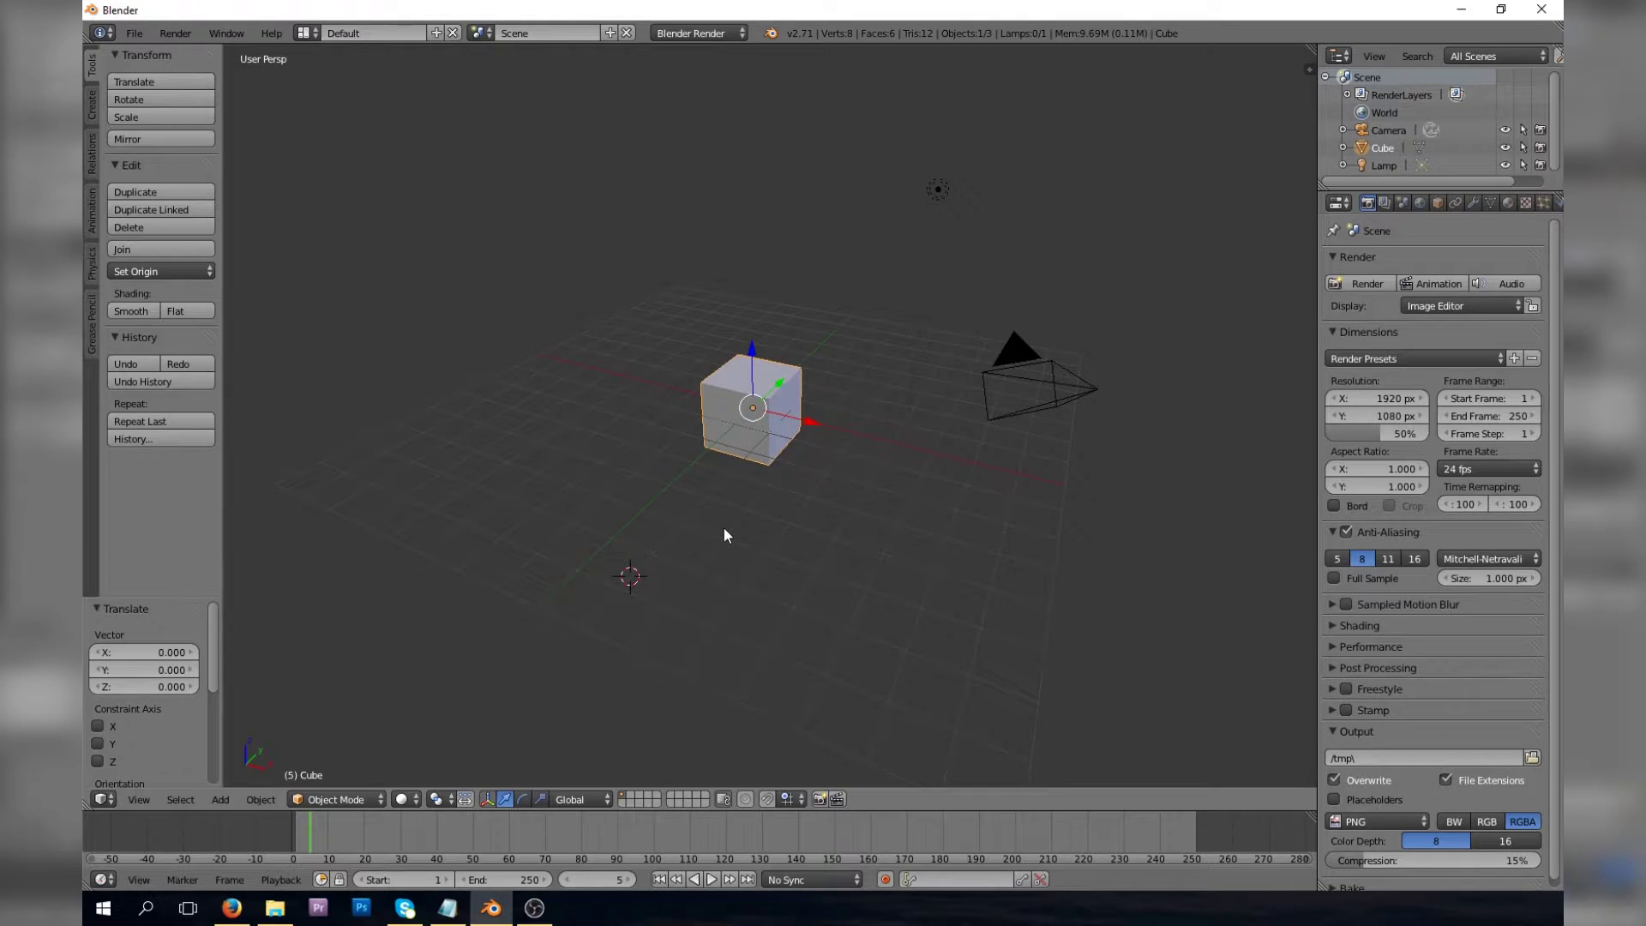
pyautogui.keyDown('ctrl'); pyautogui.scroll(-3, 723, 535); pyautogui.keyUp('ctrl')
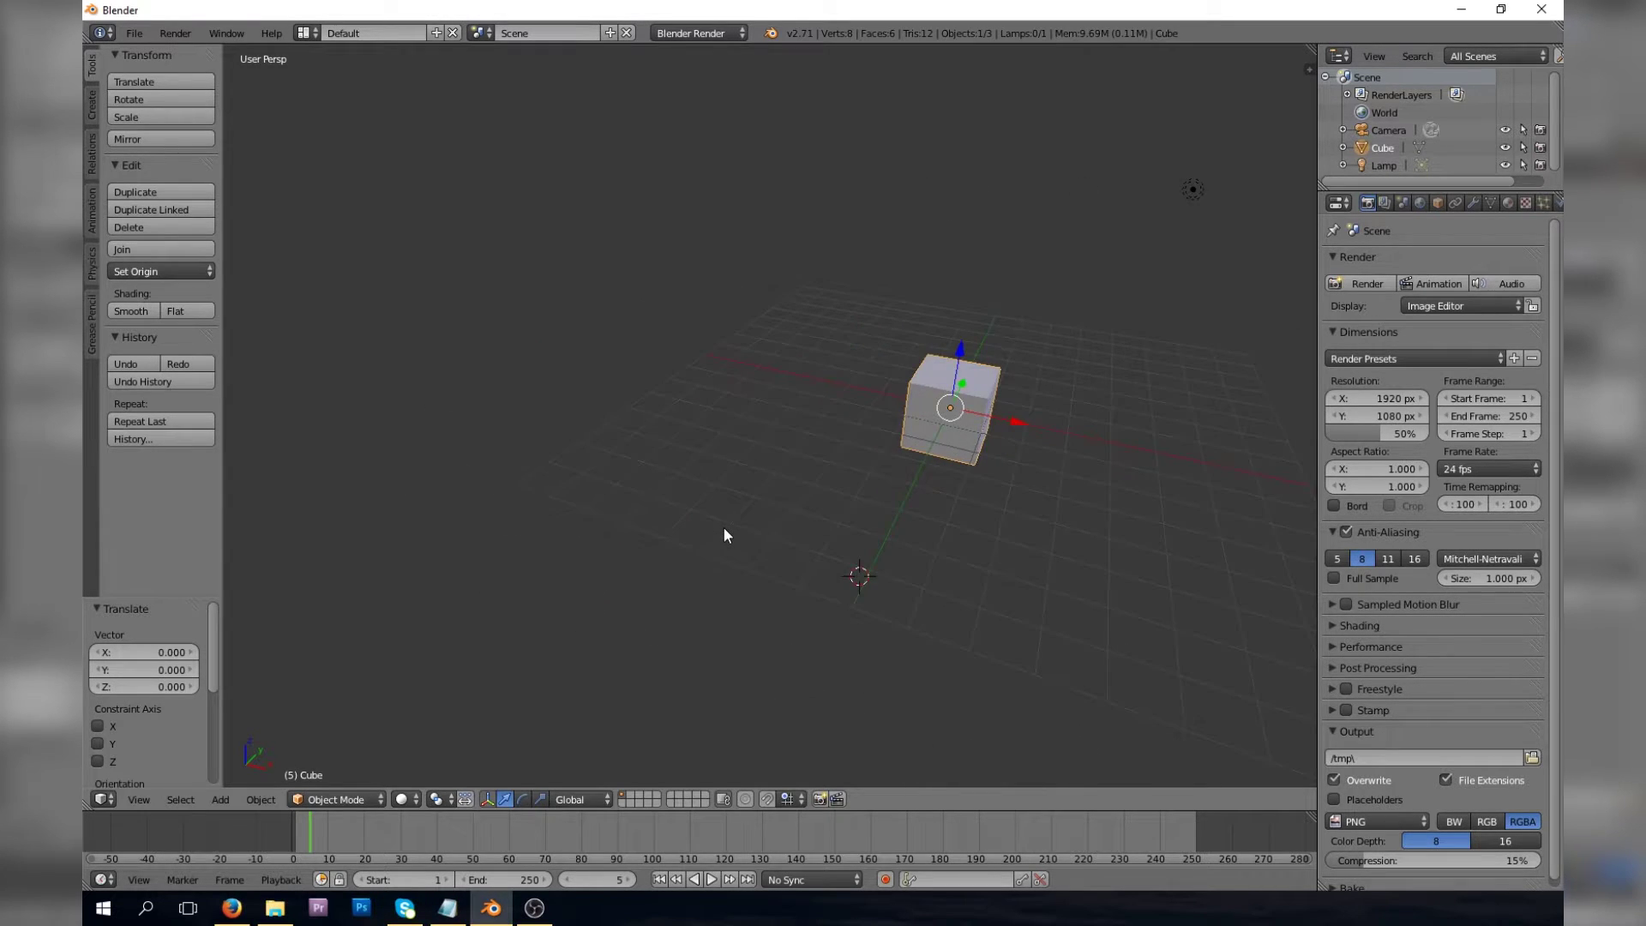
pyautogui.keyDown('ctrl'); pyautogui.scroll(4, 723, 527); pyautogui.keyUp('ctrl')
pyautogui.keyDown('ctrl'); pyautogui.scroll(-2, 723, 527); pyautogui.keyUp('ctrl')
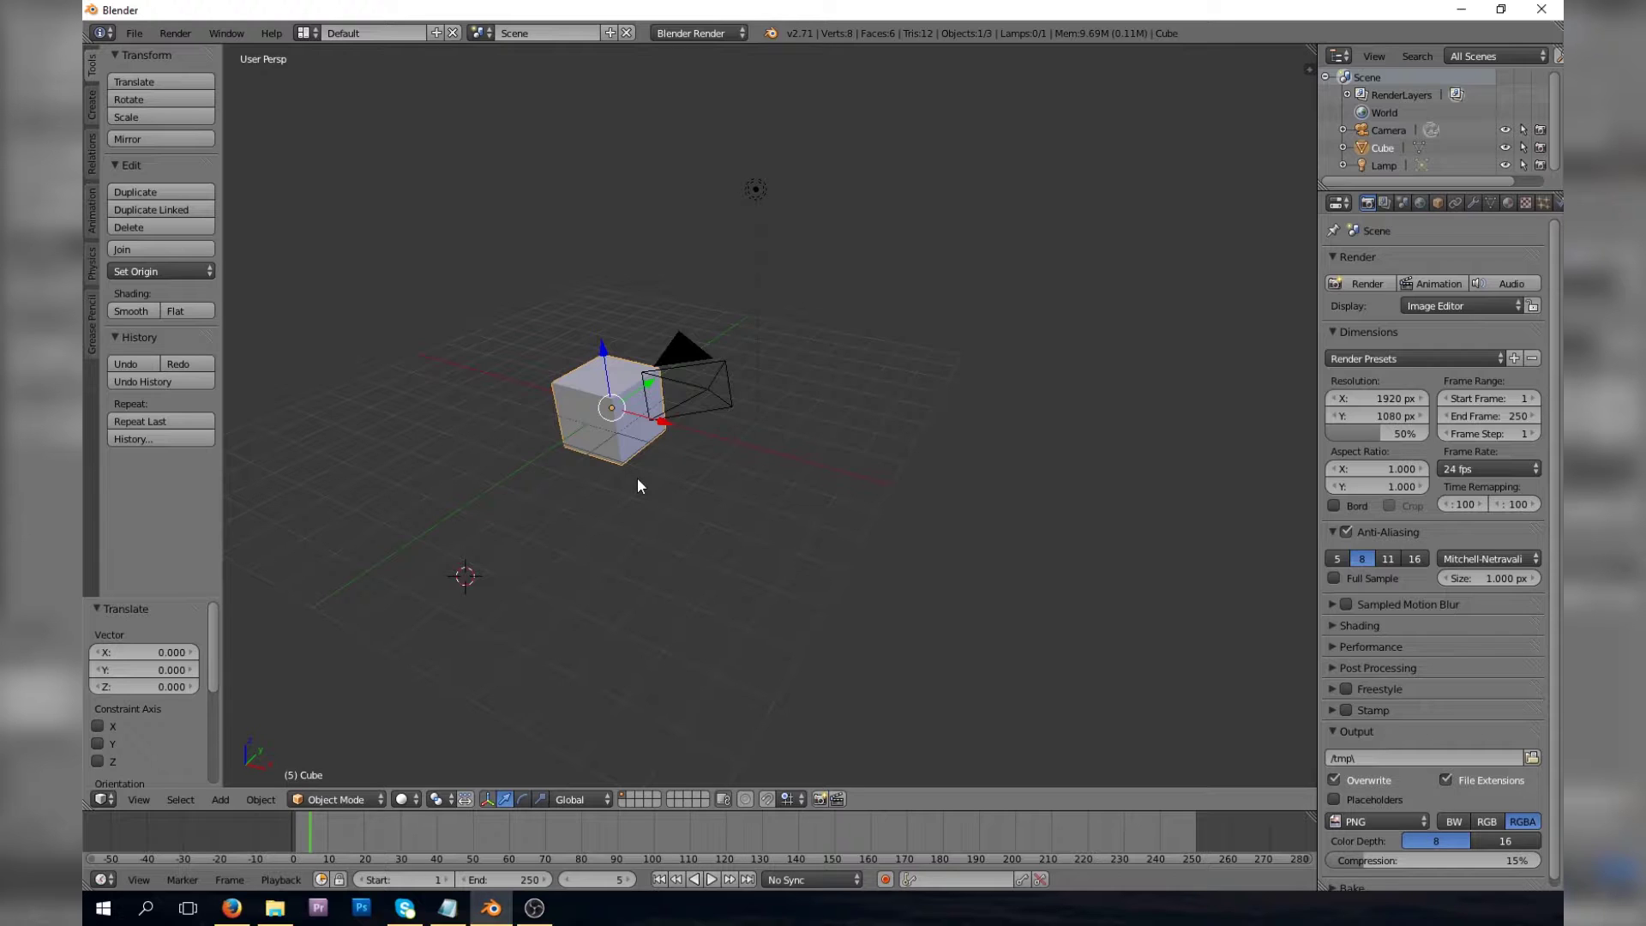
# Magnify the view to a rectangular region framed around the cube twice, and zoom back out to the whole scene.
pyautogui.press('b')
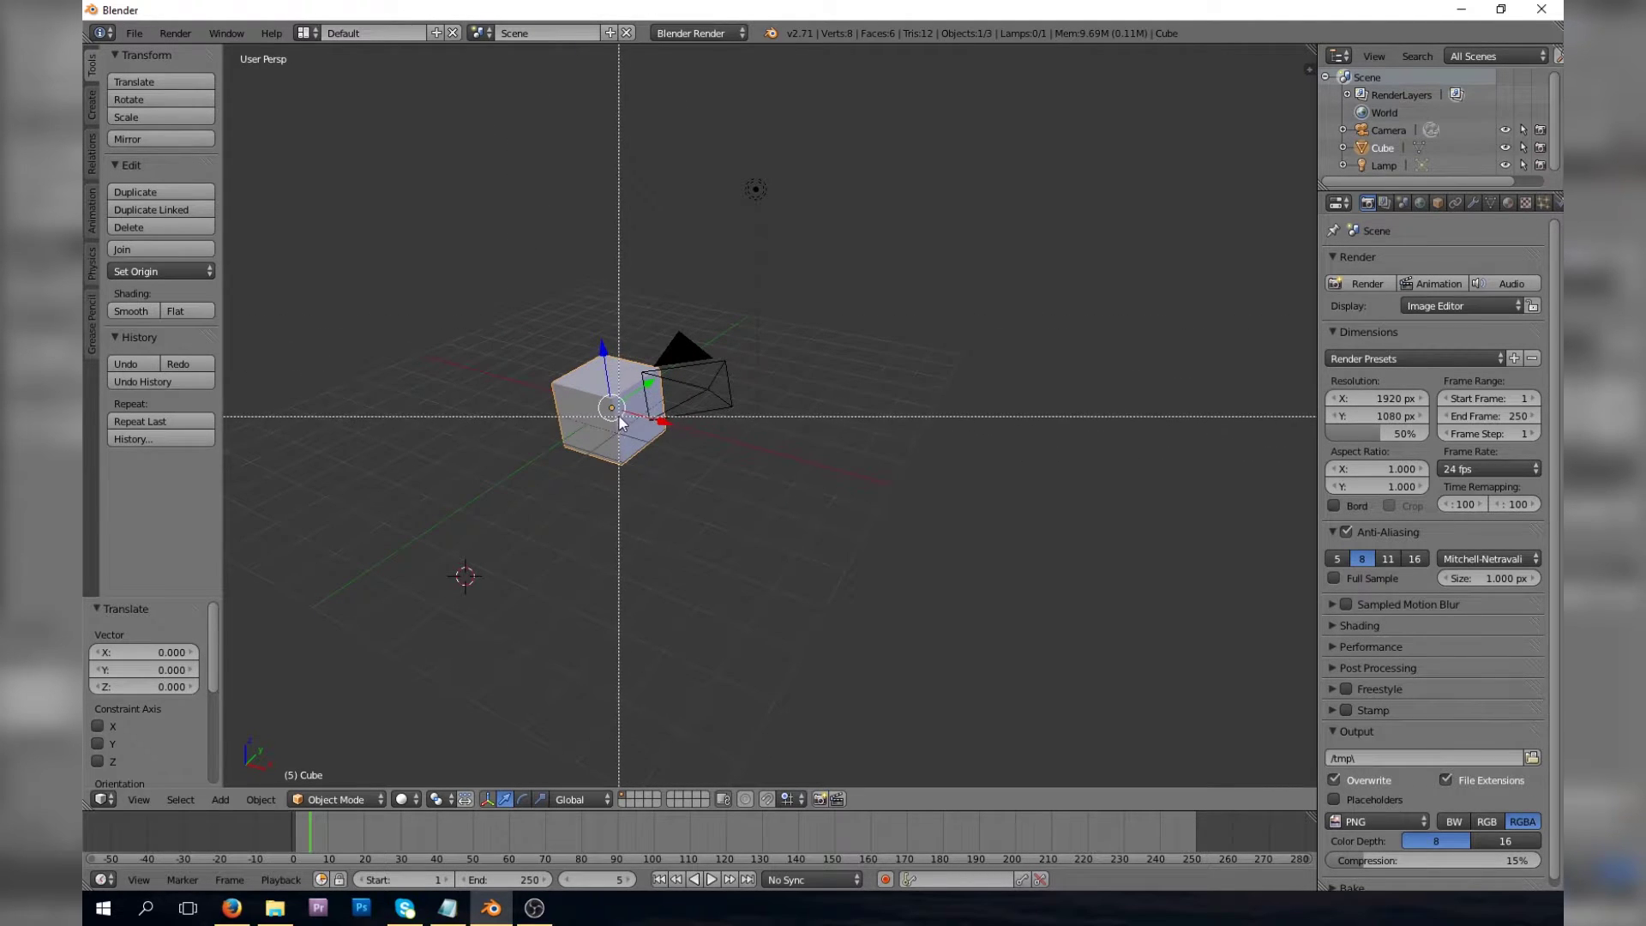
pyautogui.moveTo(517, 309); pyautogui.dragTo(689, 503)
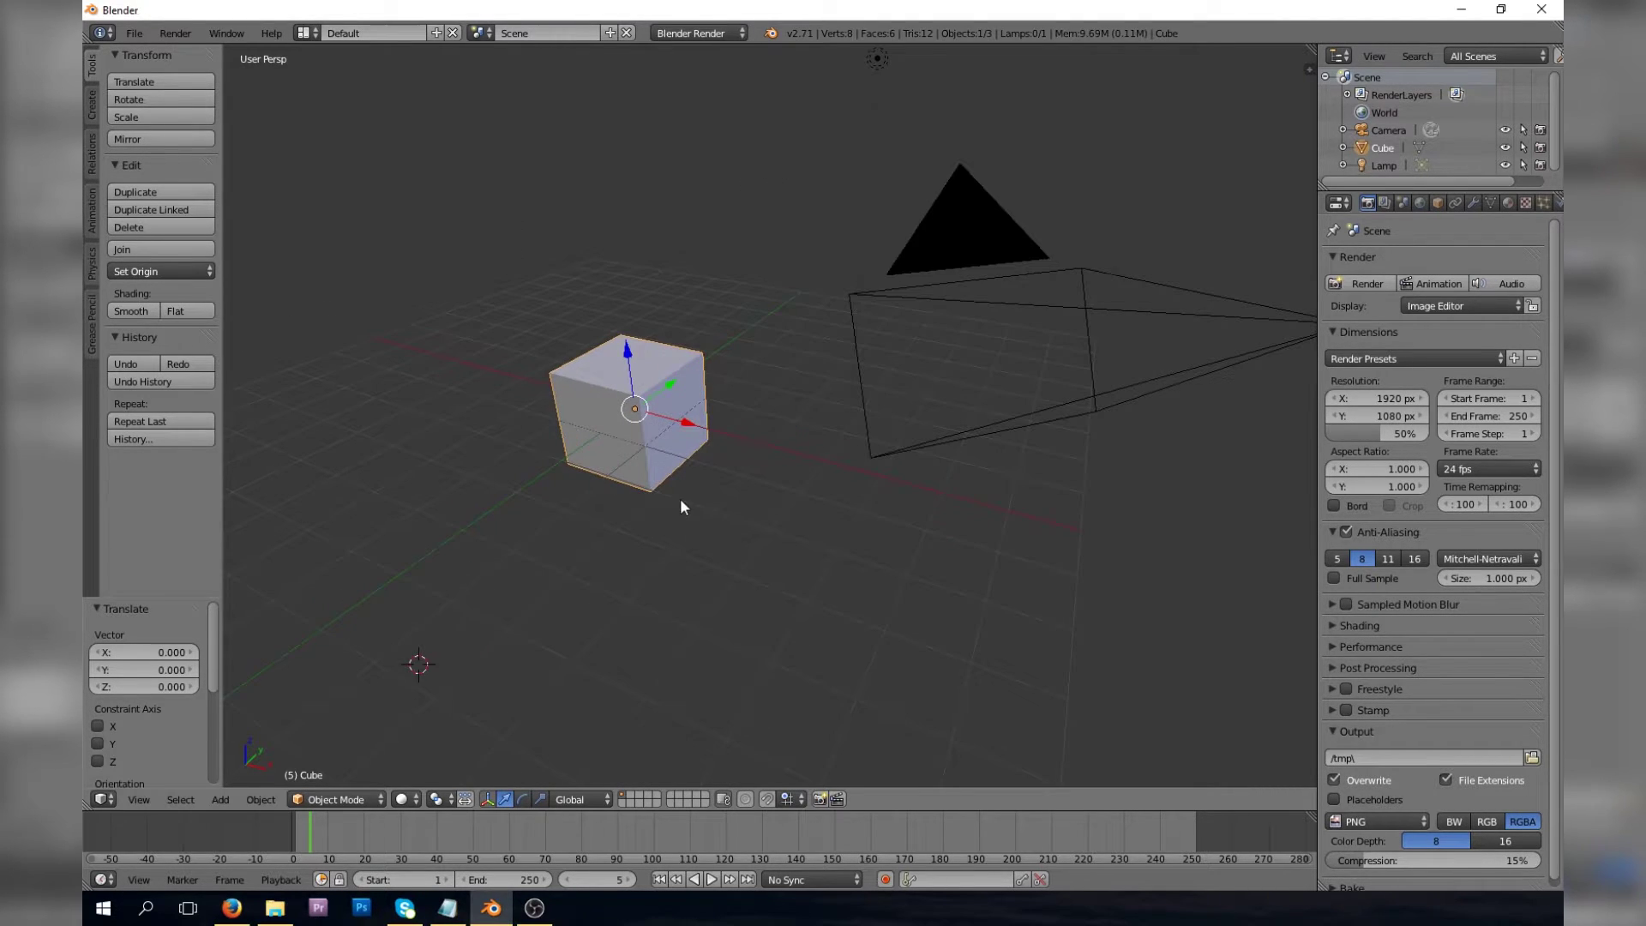
pyautogui.click(542, 302)
pyautogui.hotkey('shift', 'b')
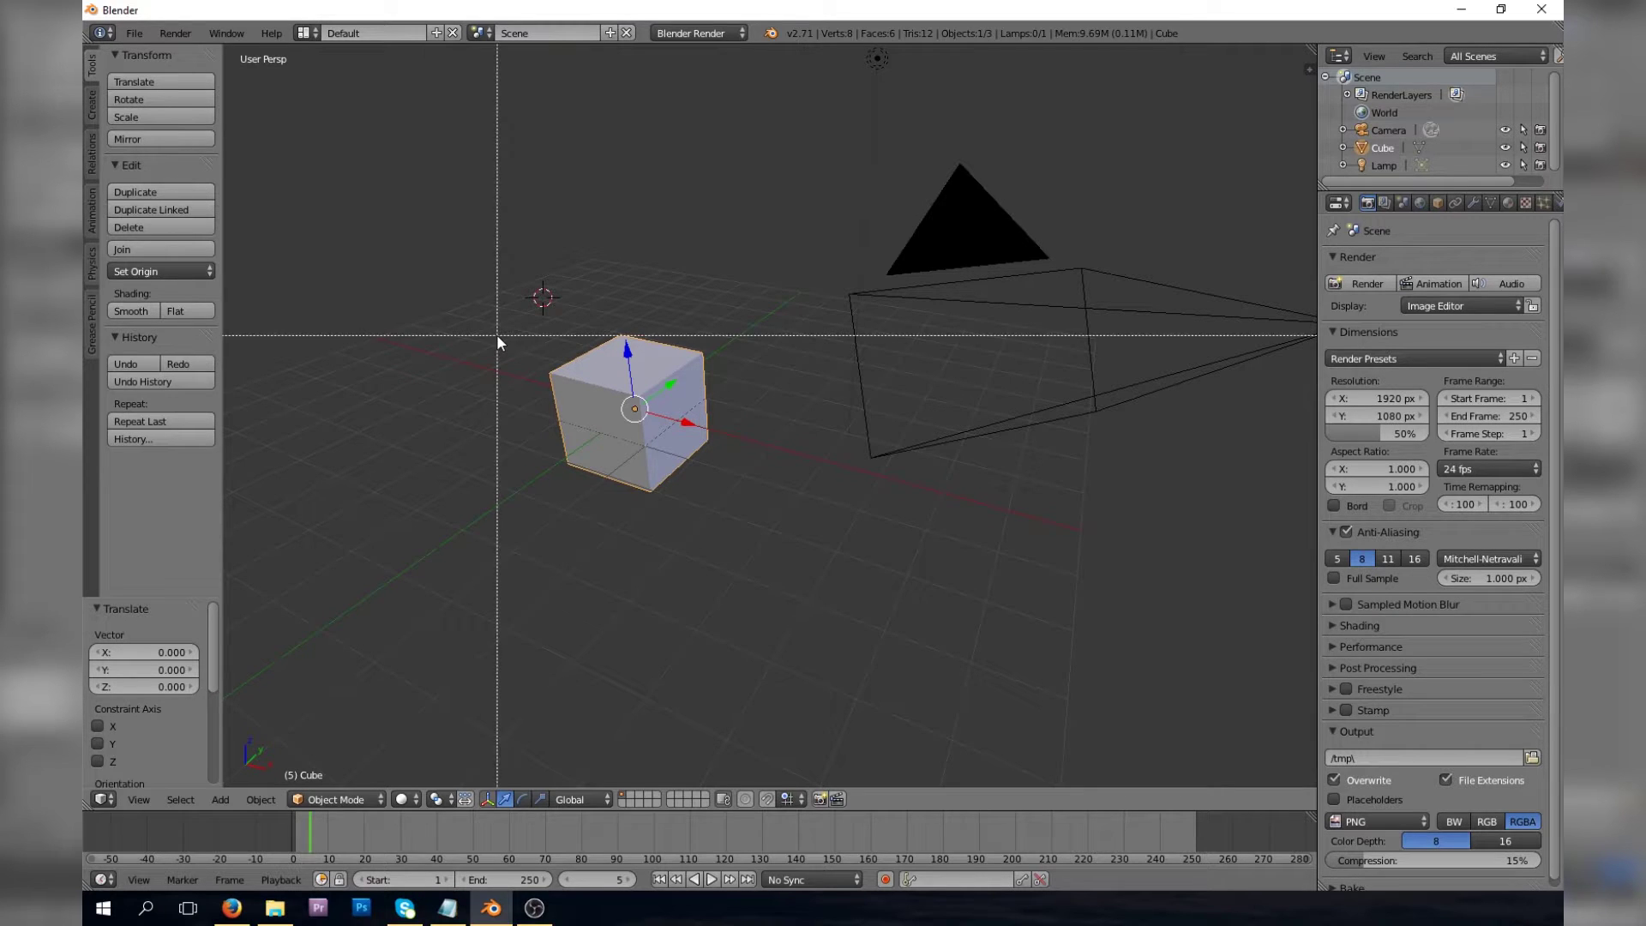
pyautogui.moveTo(523, 330); pyautogui.dragTo(722, 512)
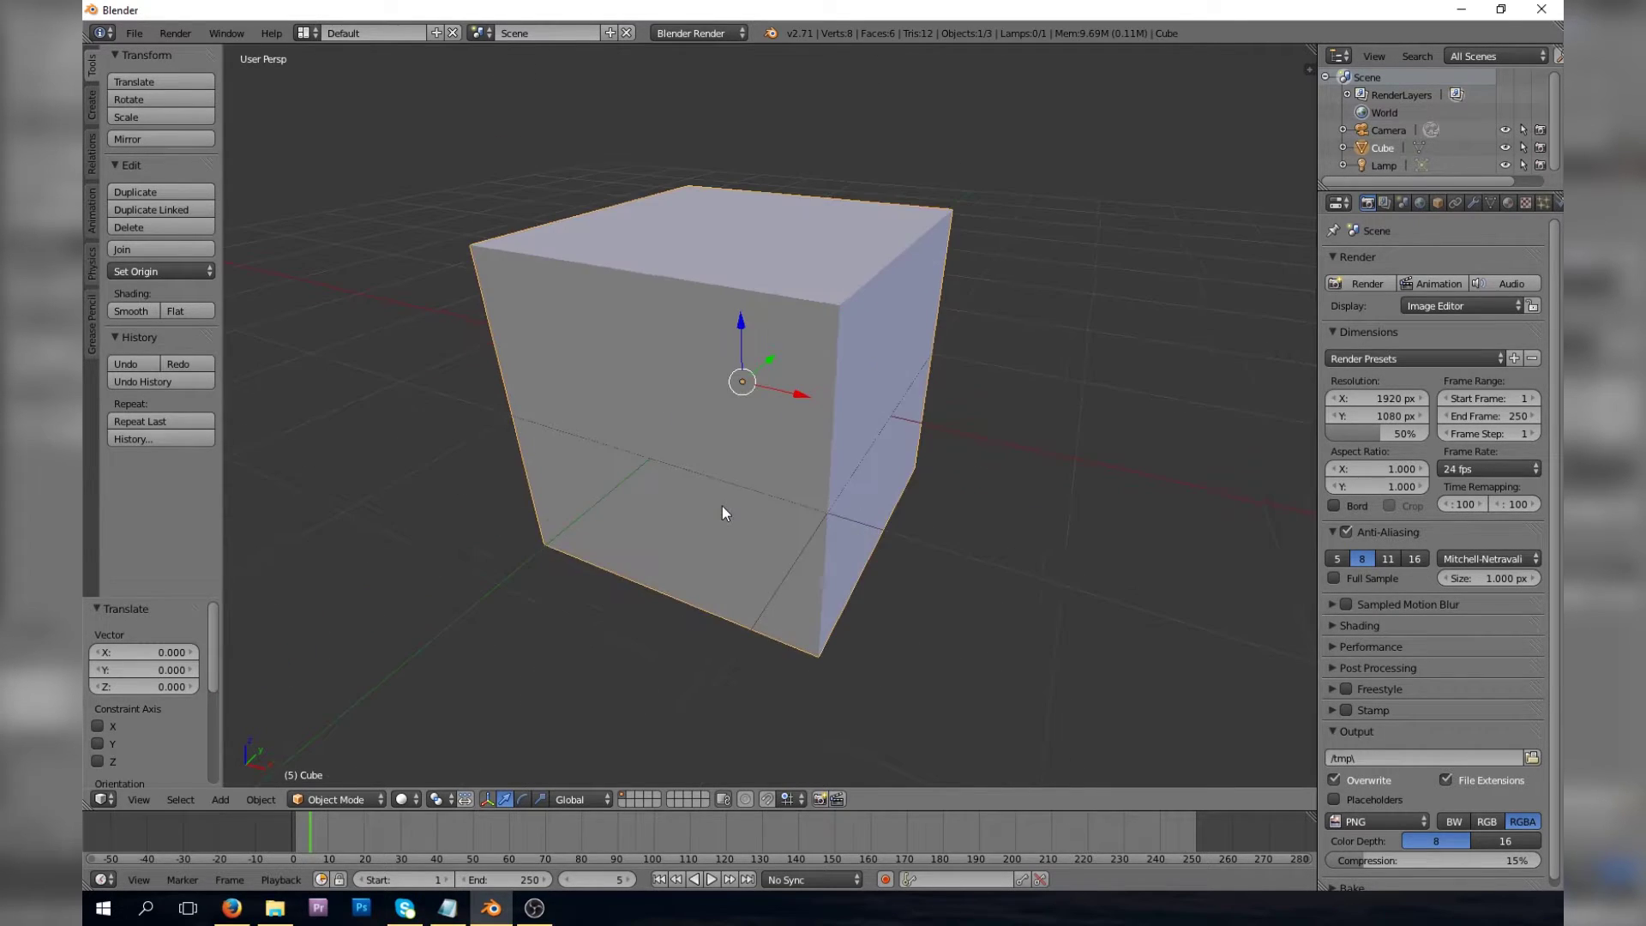
pyautogui.scroll(-8, 716, 522)
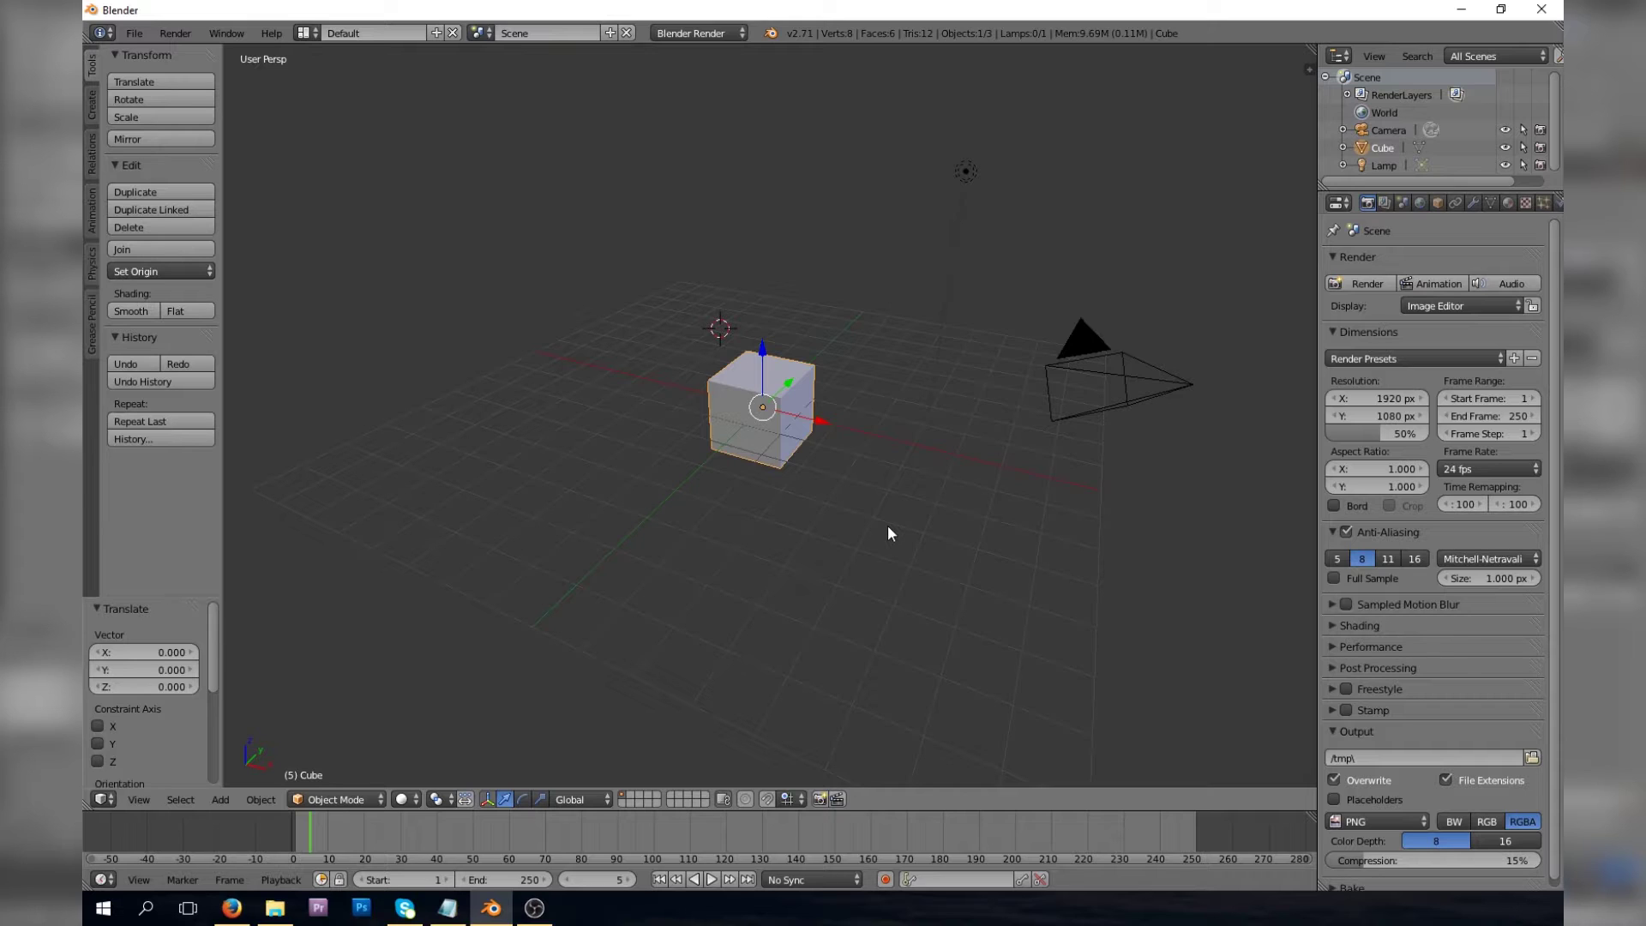
# Explore the scene in walk navigation, moving forward, backward and left to view the cube from several sides, and cancel the walk.
pyautogui.hotkey('shift', 'f')
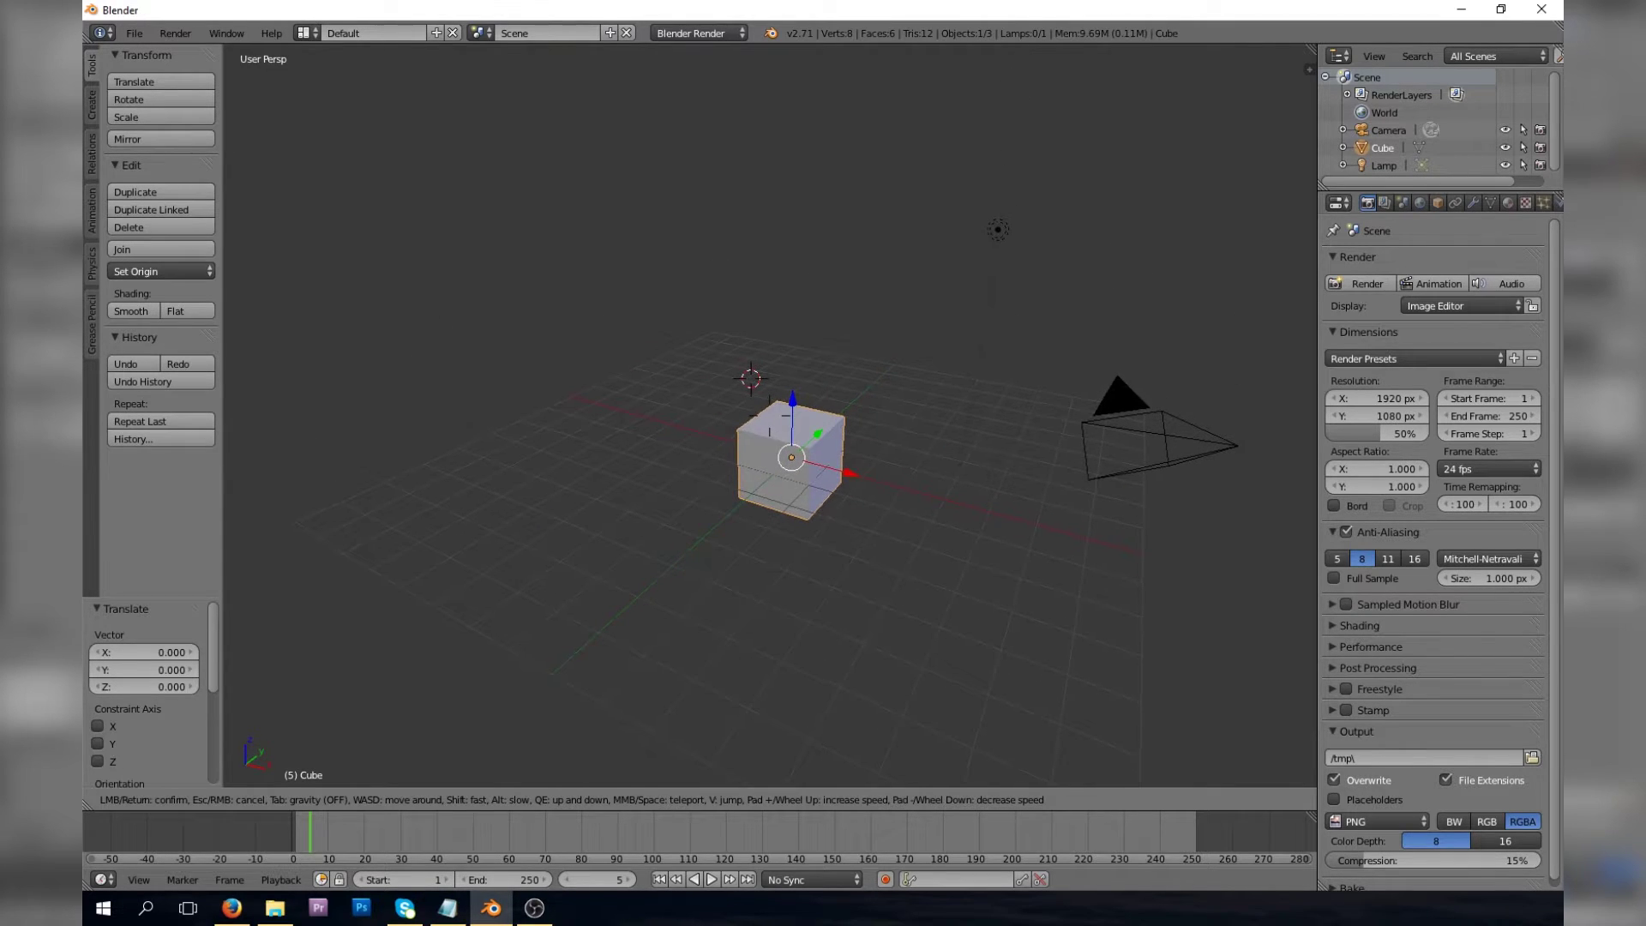
pyautogui.press('s')
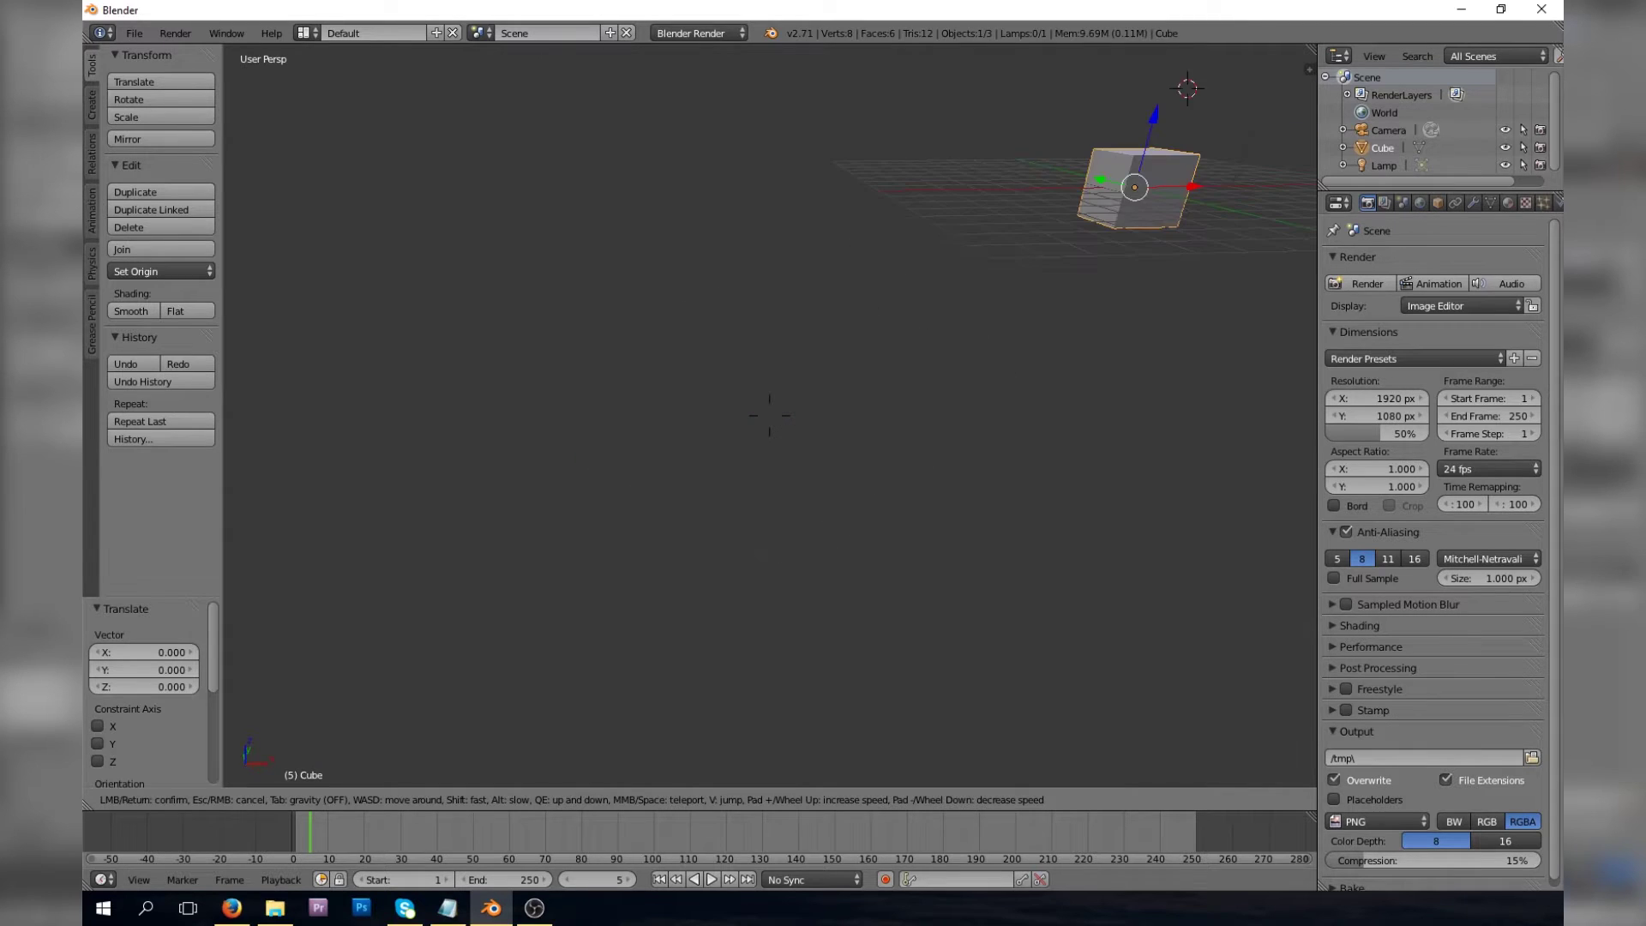
pyautogui.press('w')
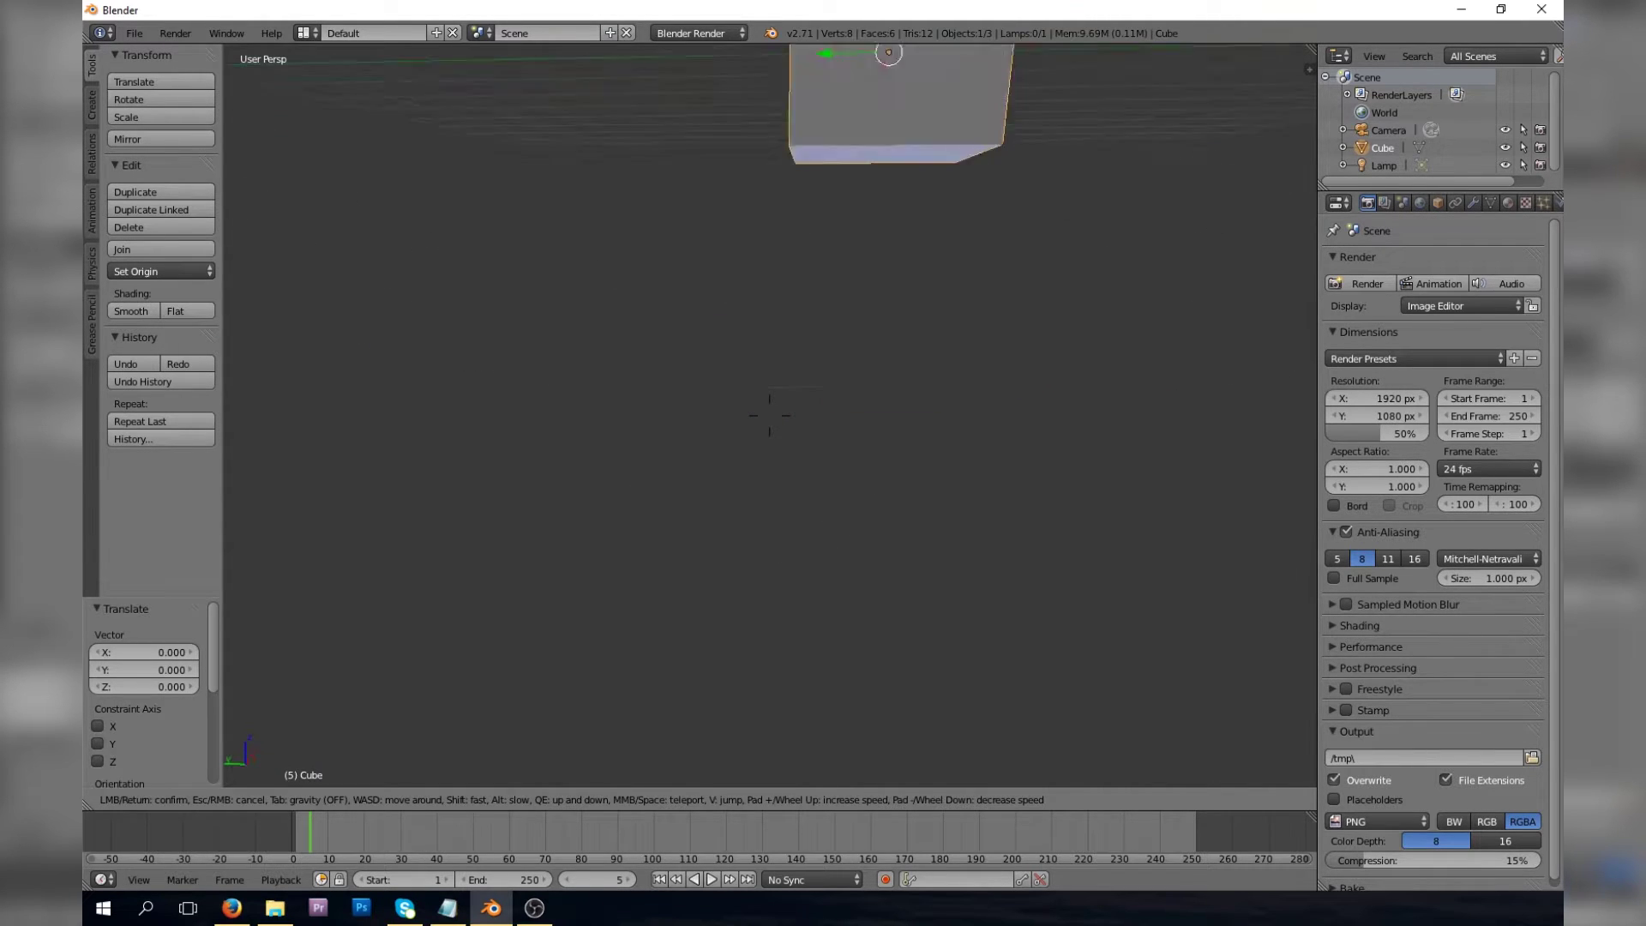
pyautogui.press('s')
pyautogui.press('w')
pyautogui.press('a')
pyautogui.press('s')
pyautogui.press('w')
pyautogui.press('w')
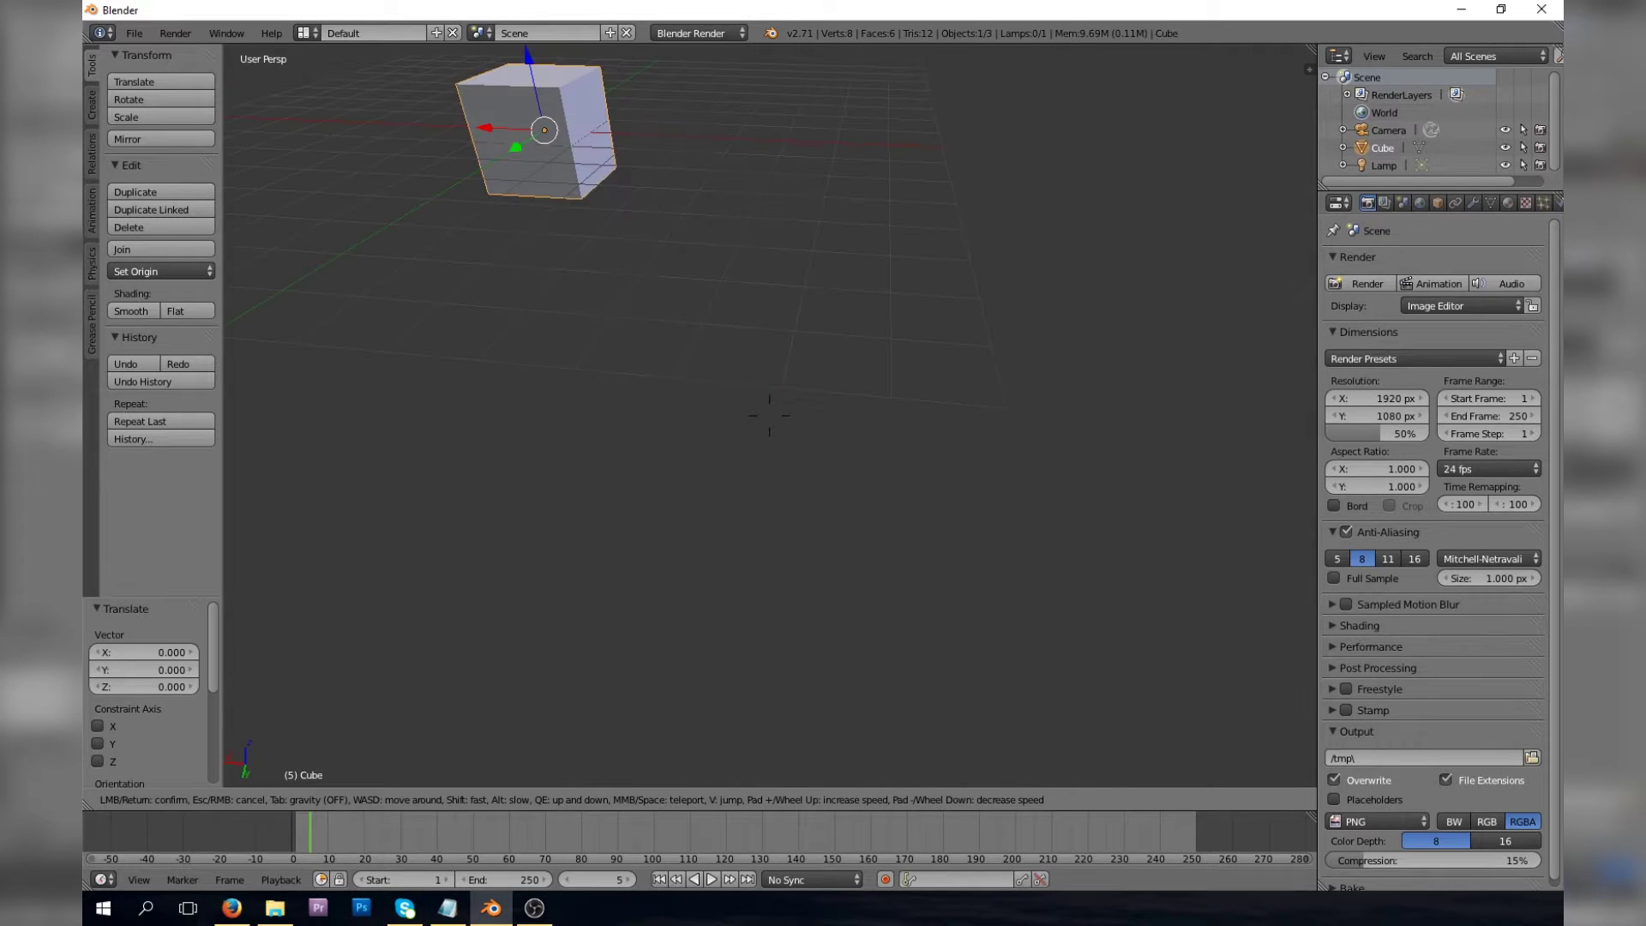
pyautogui.press('s')
pyautogui.press('w')
pyautogui.press('s')
pyautogui.press('a')
pyautogui.press('w')
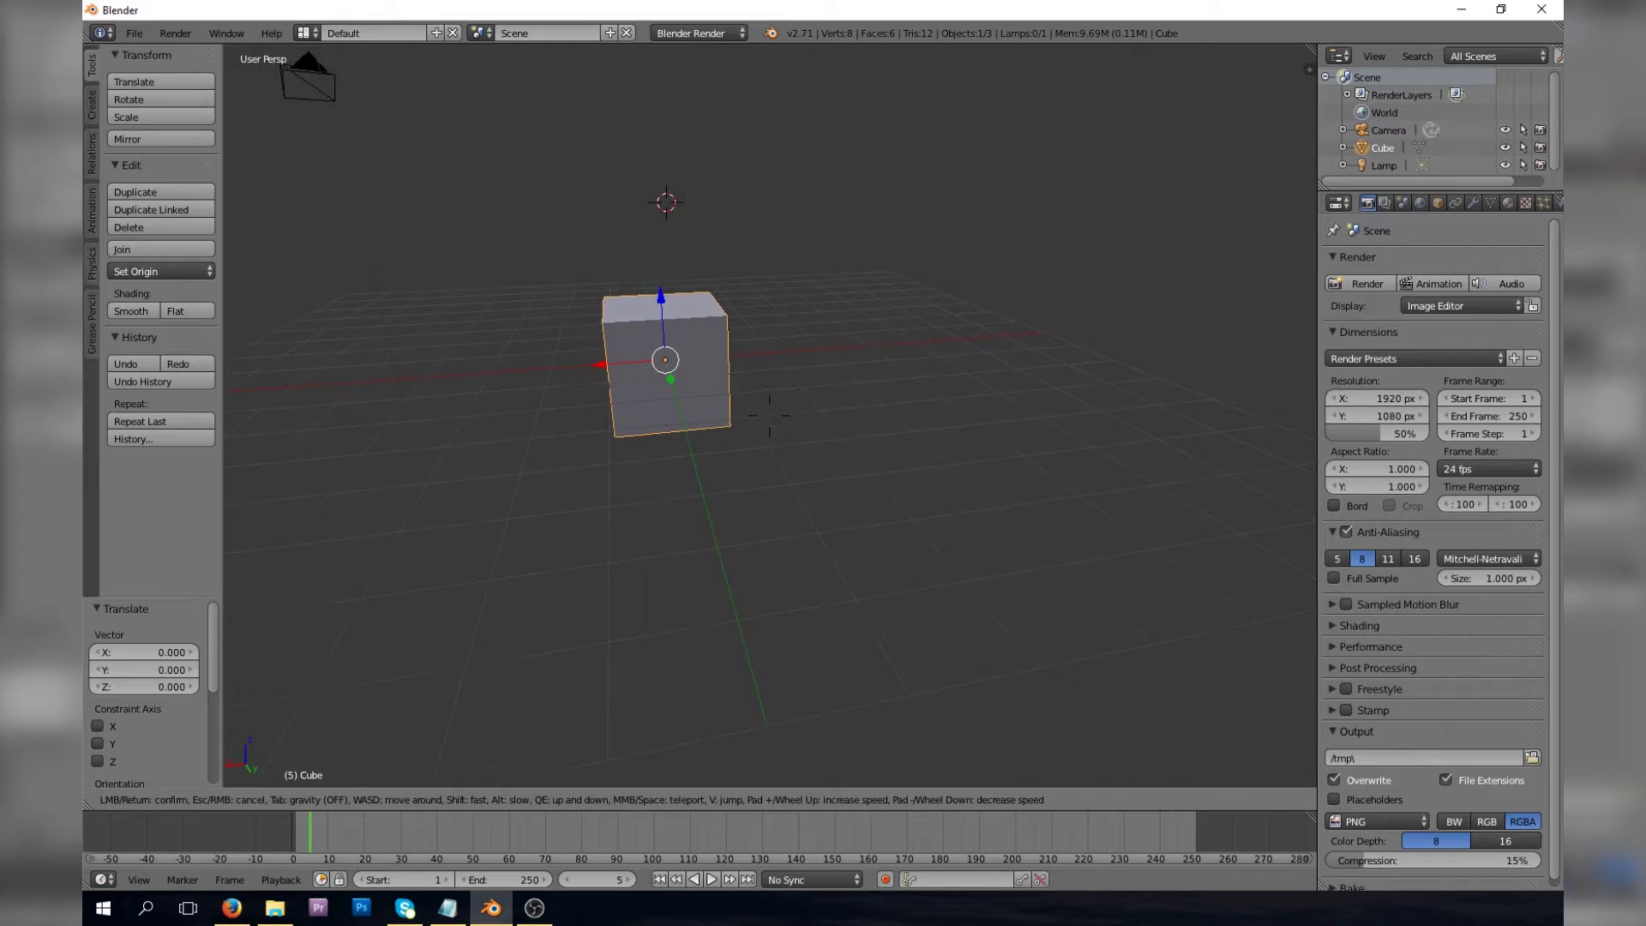
pyautogui.press('a')
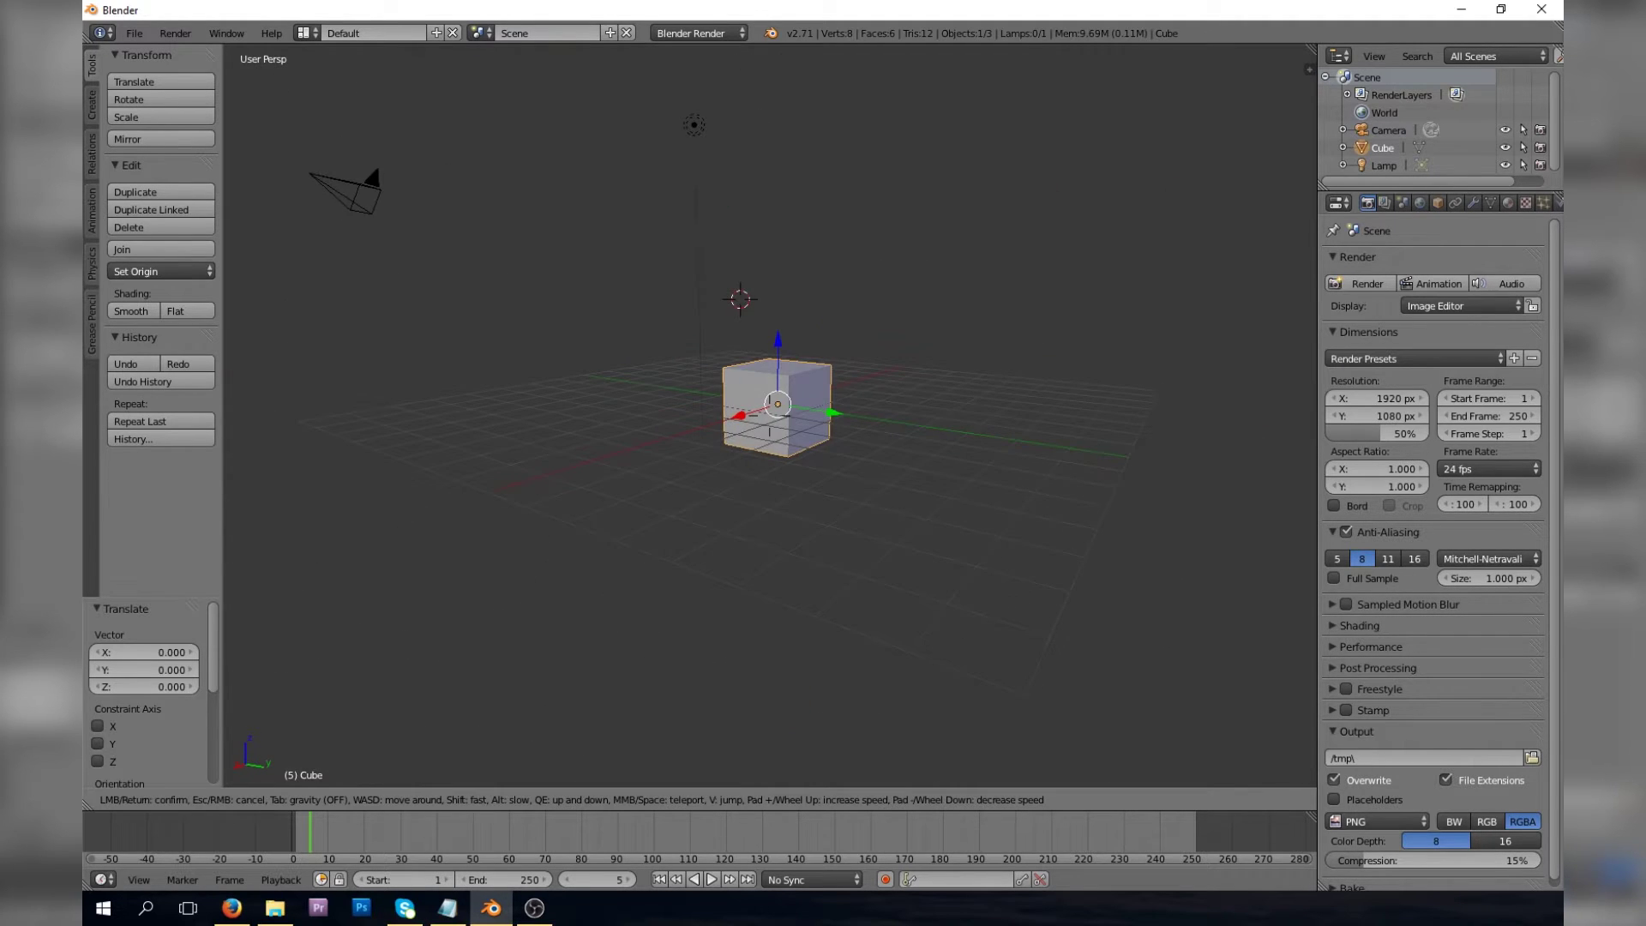
pyautogui.press('s')
pyautogui.press('w')
pyautogui.press('s')
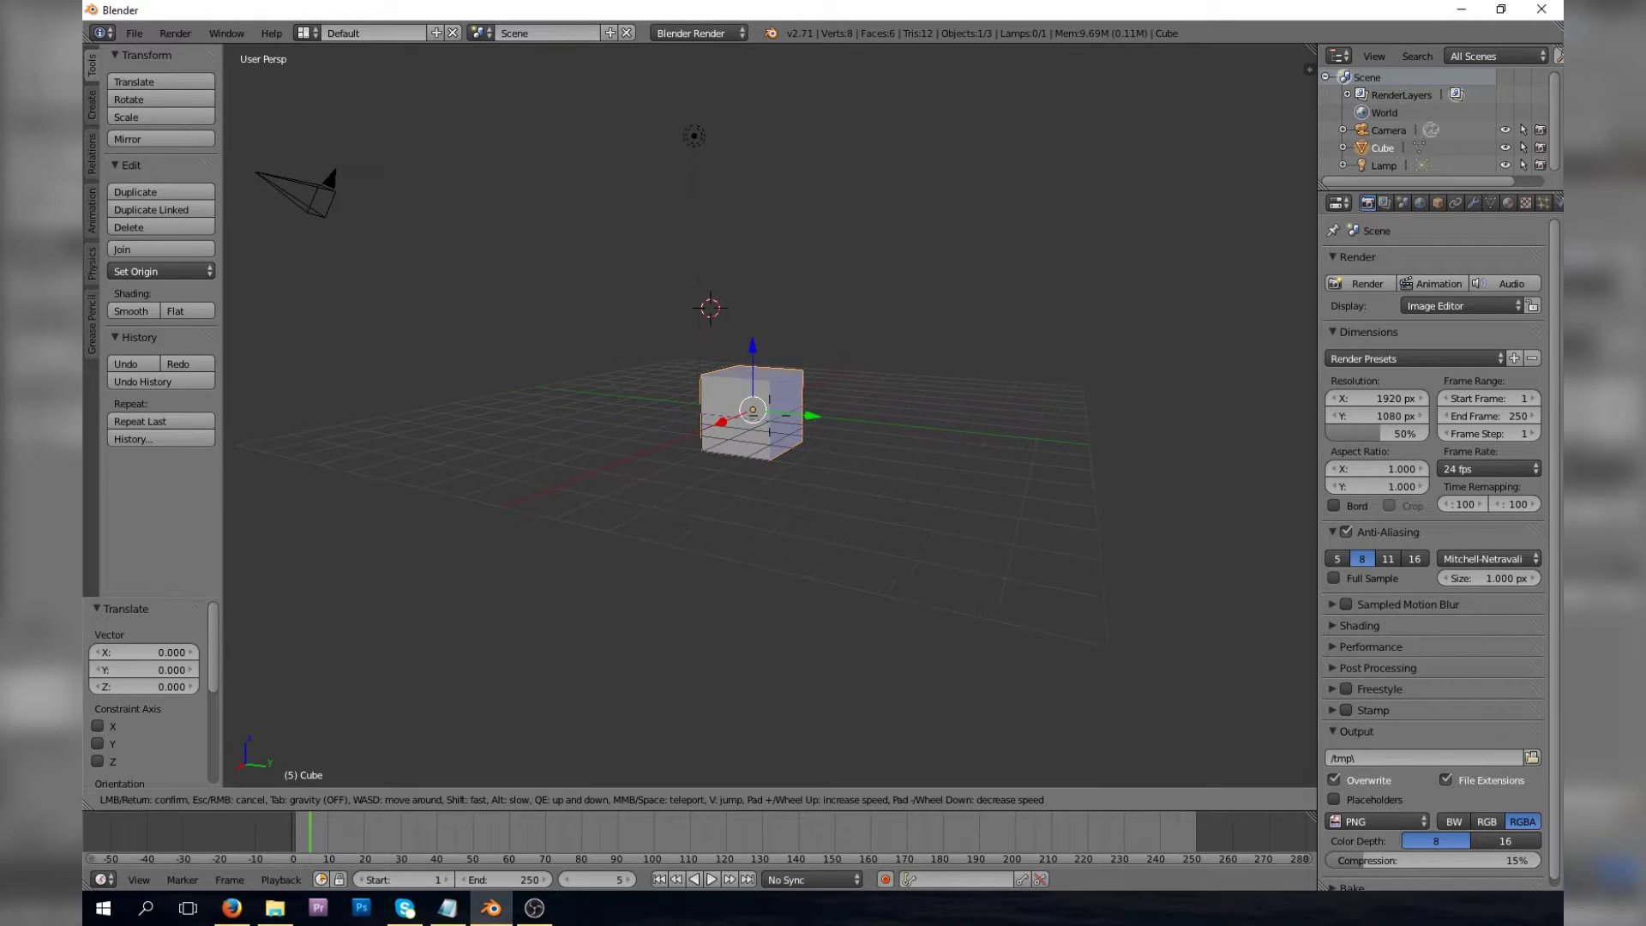
pyautogui.press('w')
pyautogui.press('s')
pyautogui.press('w')
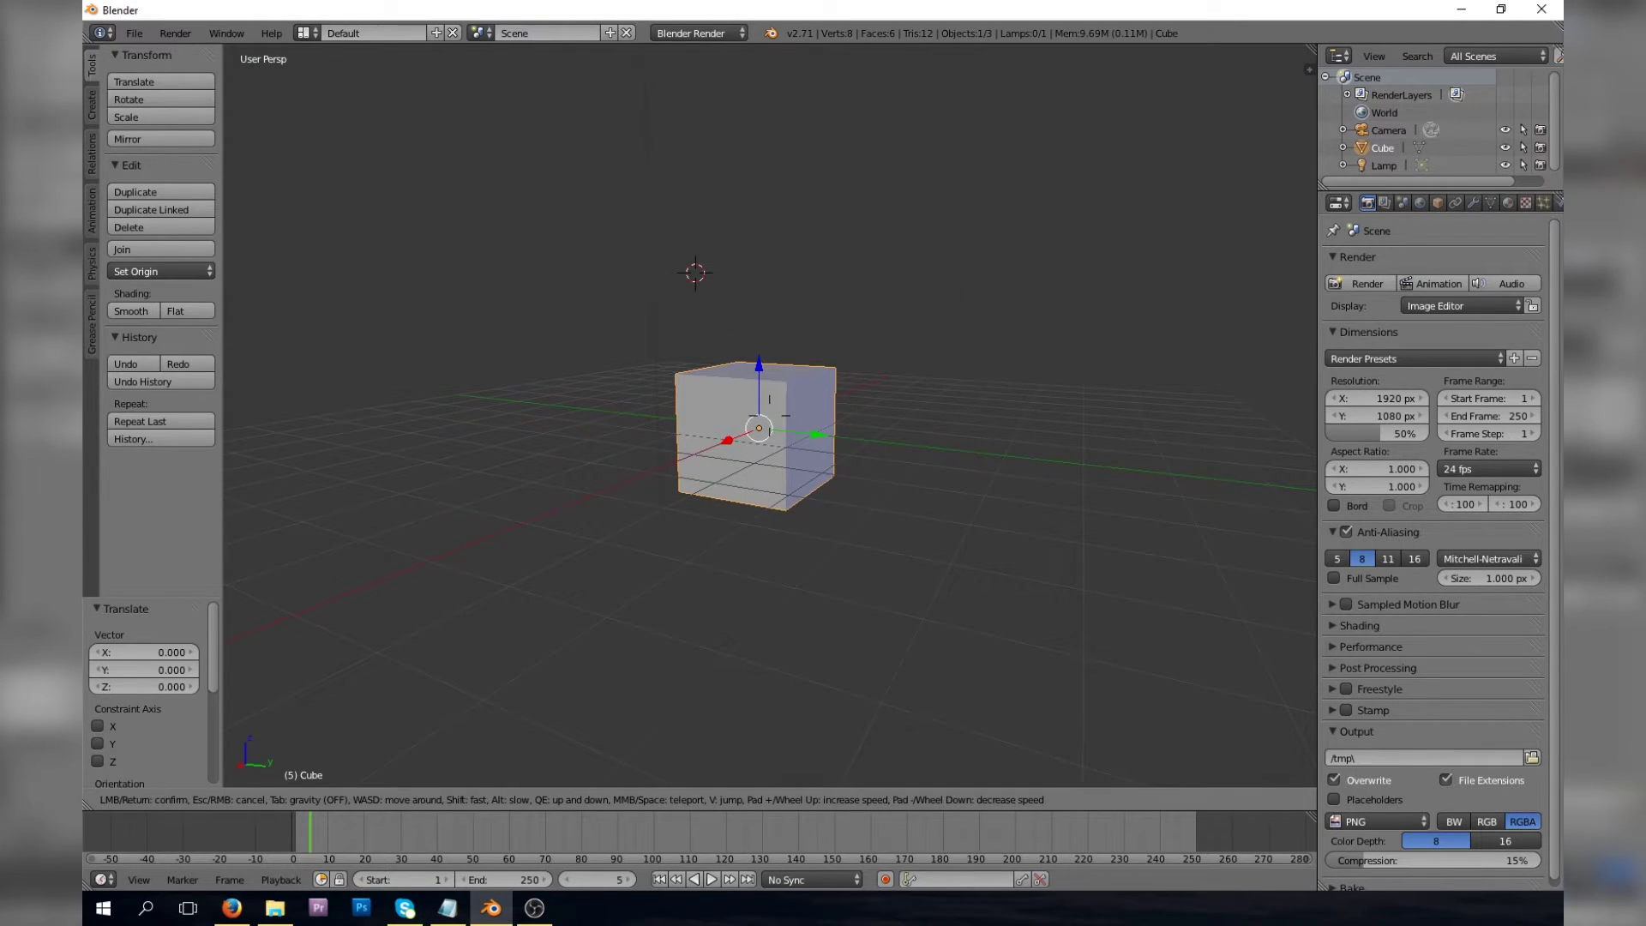
pyautogui.press('Escape')
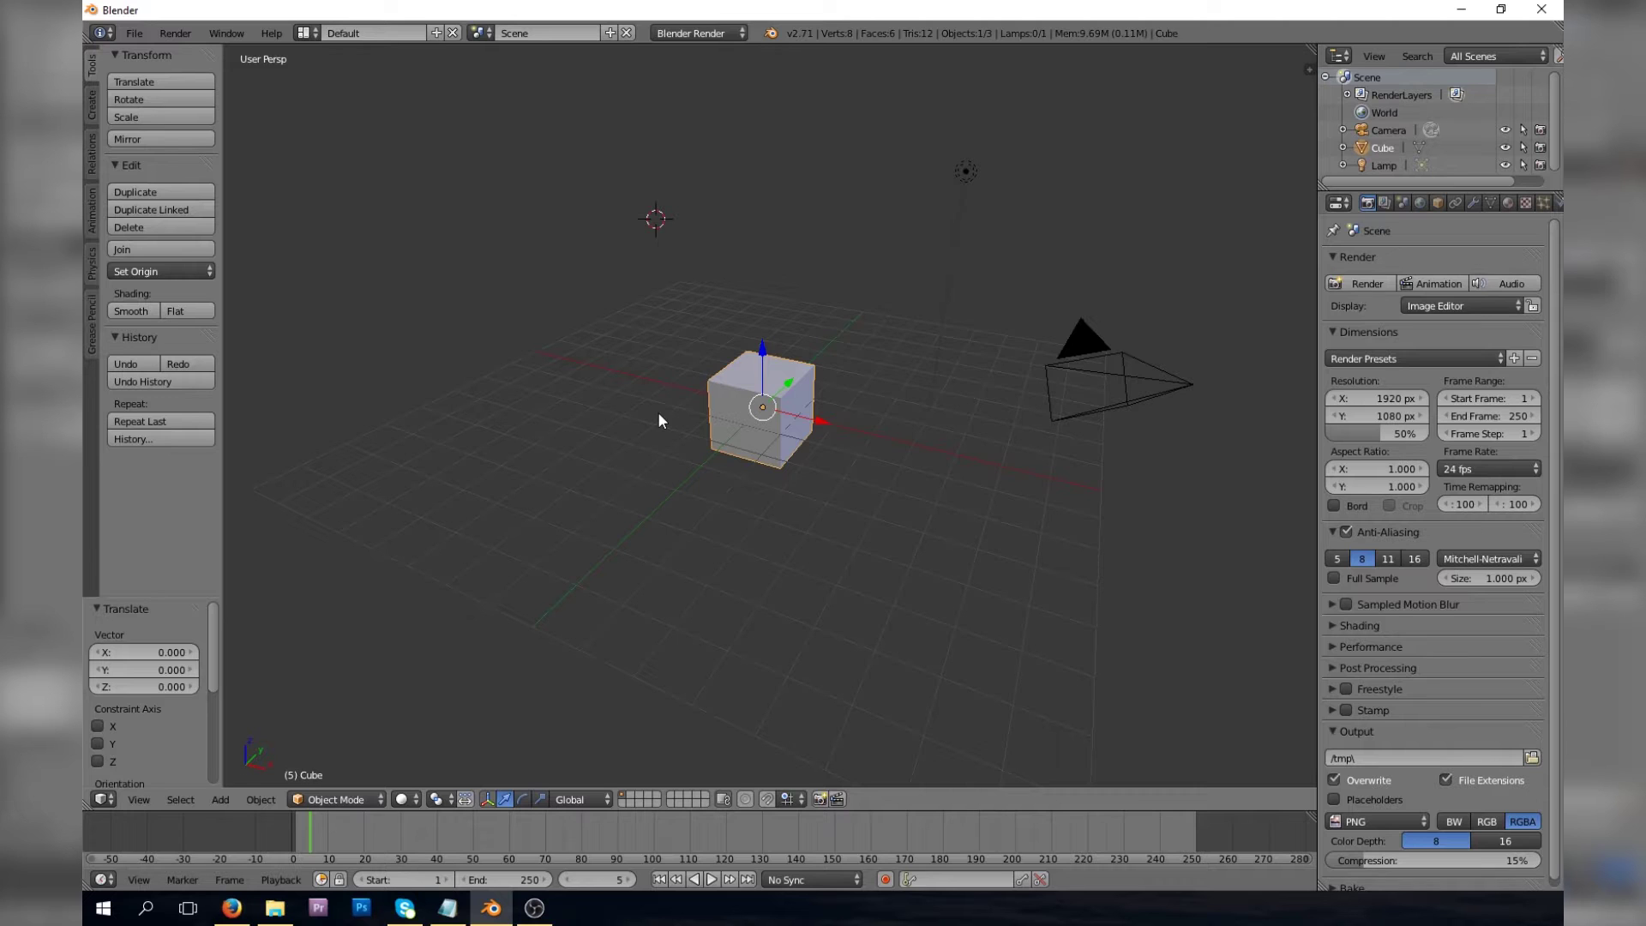
# Split the 3D viewport into quad view, enlarge the top orthographic view of the cube and zoom the perspective view out slightly.
pyautogui.hotkey('ctrl', 'alt', 'q')
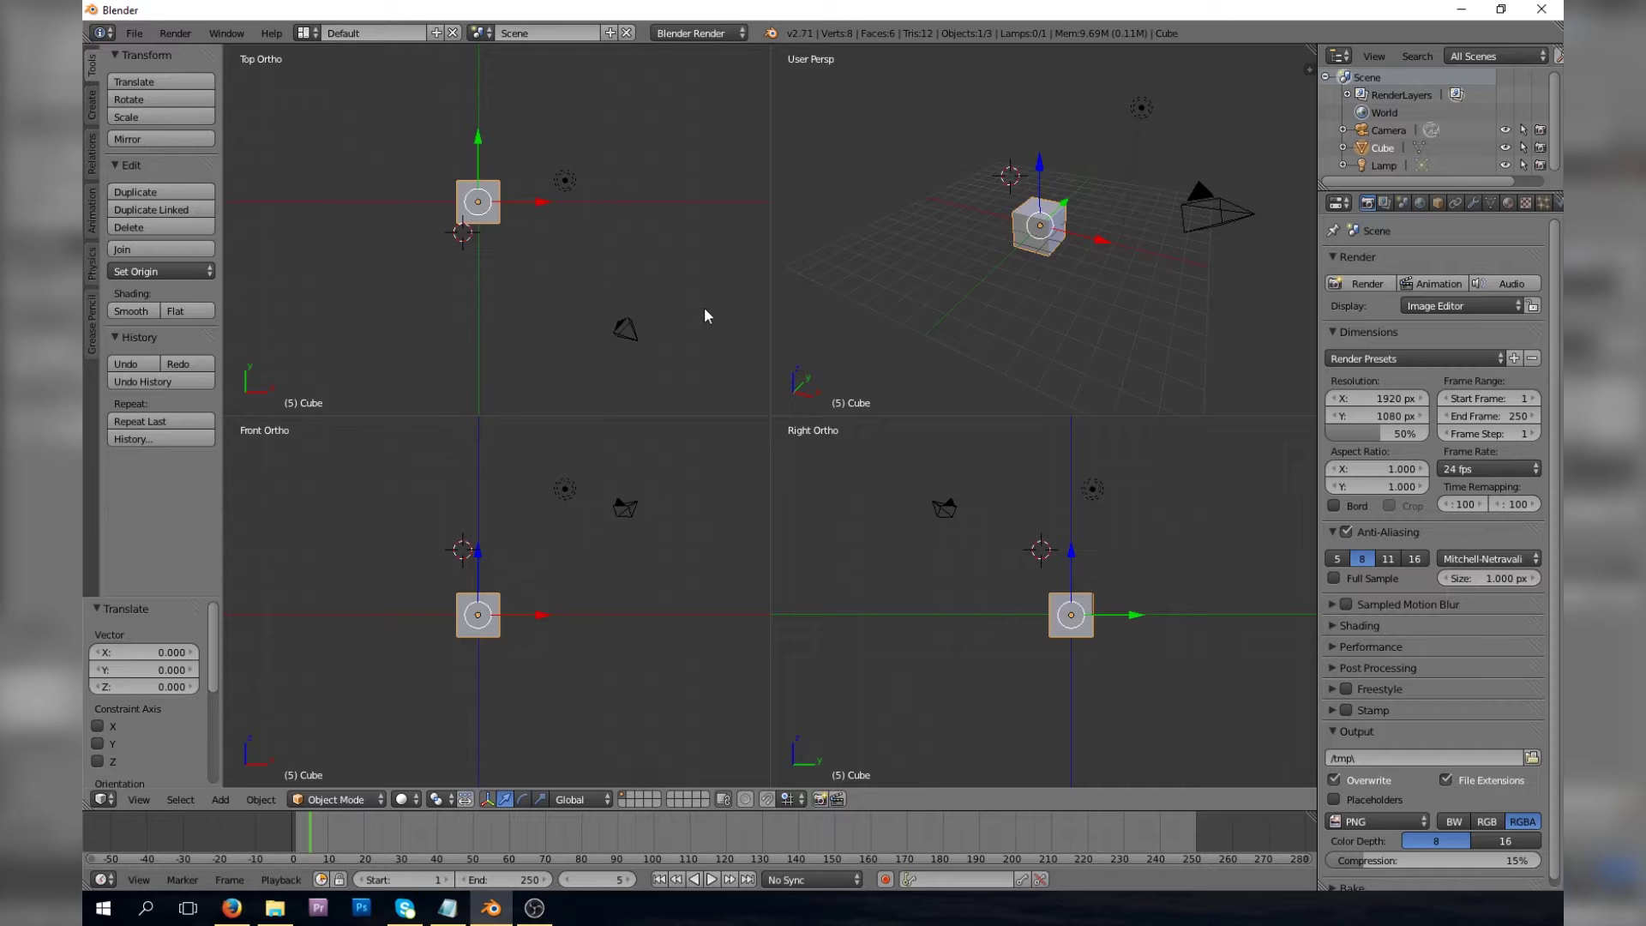
pyautogui.scroll(2, 971, 283)
pyautogui.scroll(-2, 977, 300)
pyautogui.scroll(2, 917, 570)
pyautogui.scroll(-2, 926, 554)
pyautogui.scroll(3, 549, 317)
pyautogui.scroll(-2, 547, 313)
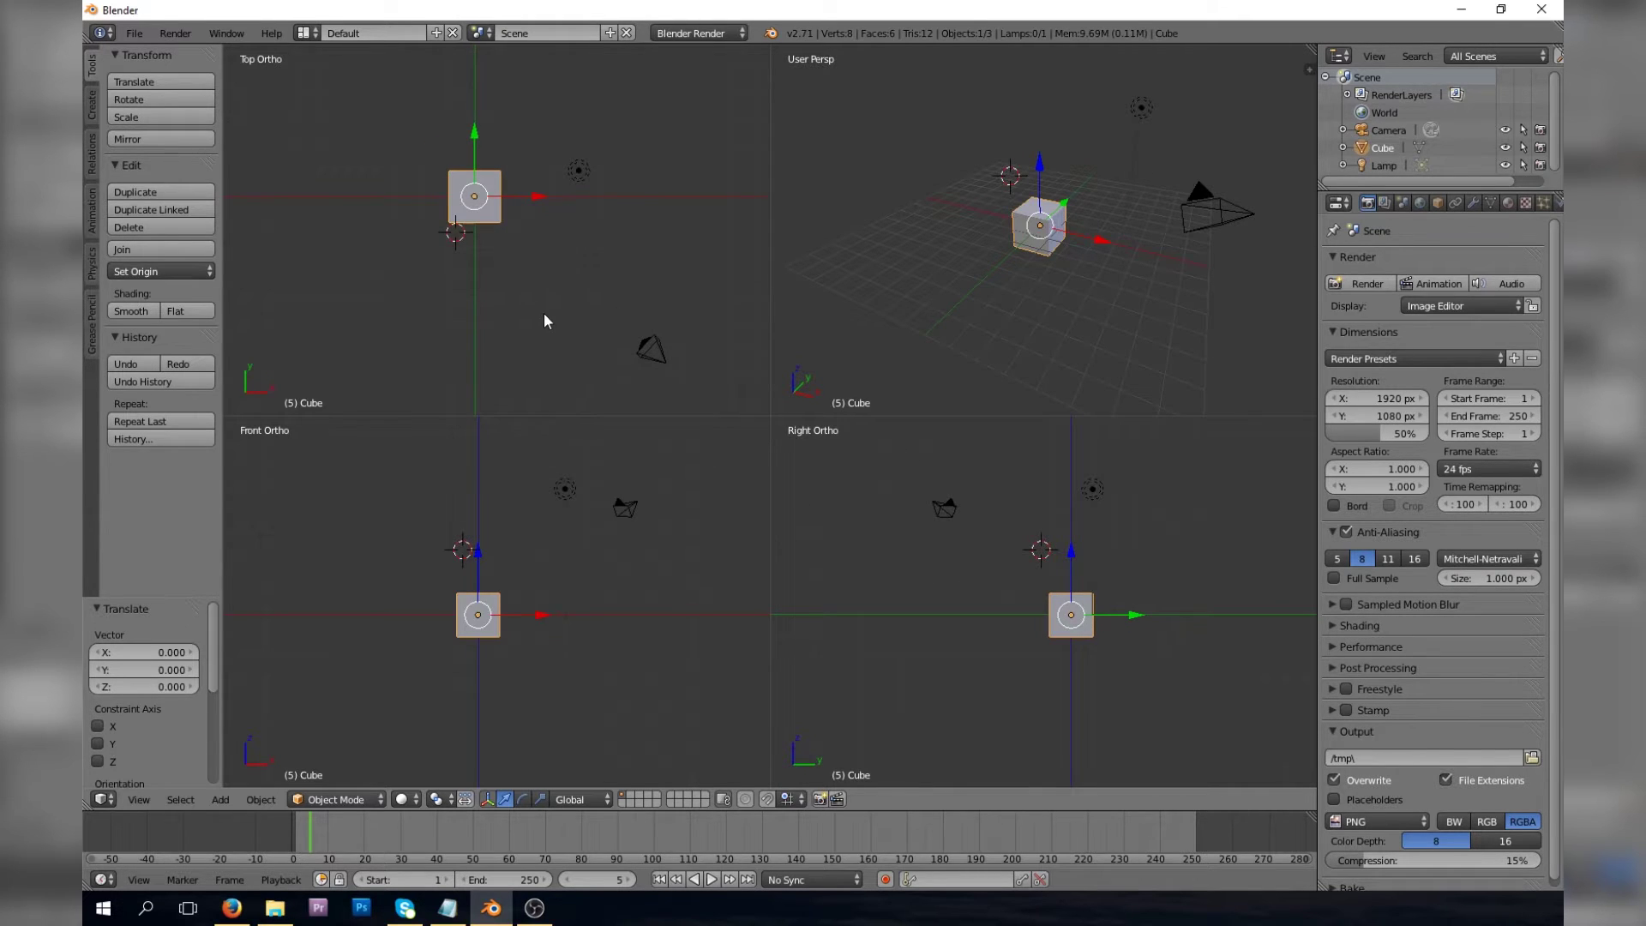
pyautogui.scroll(1, 599, 339)
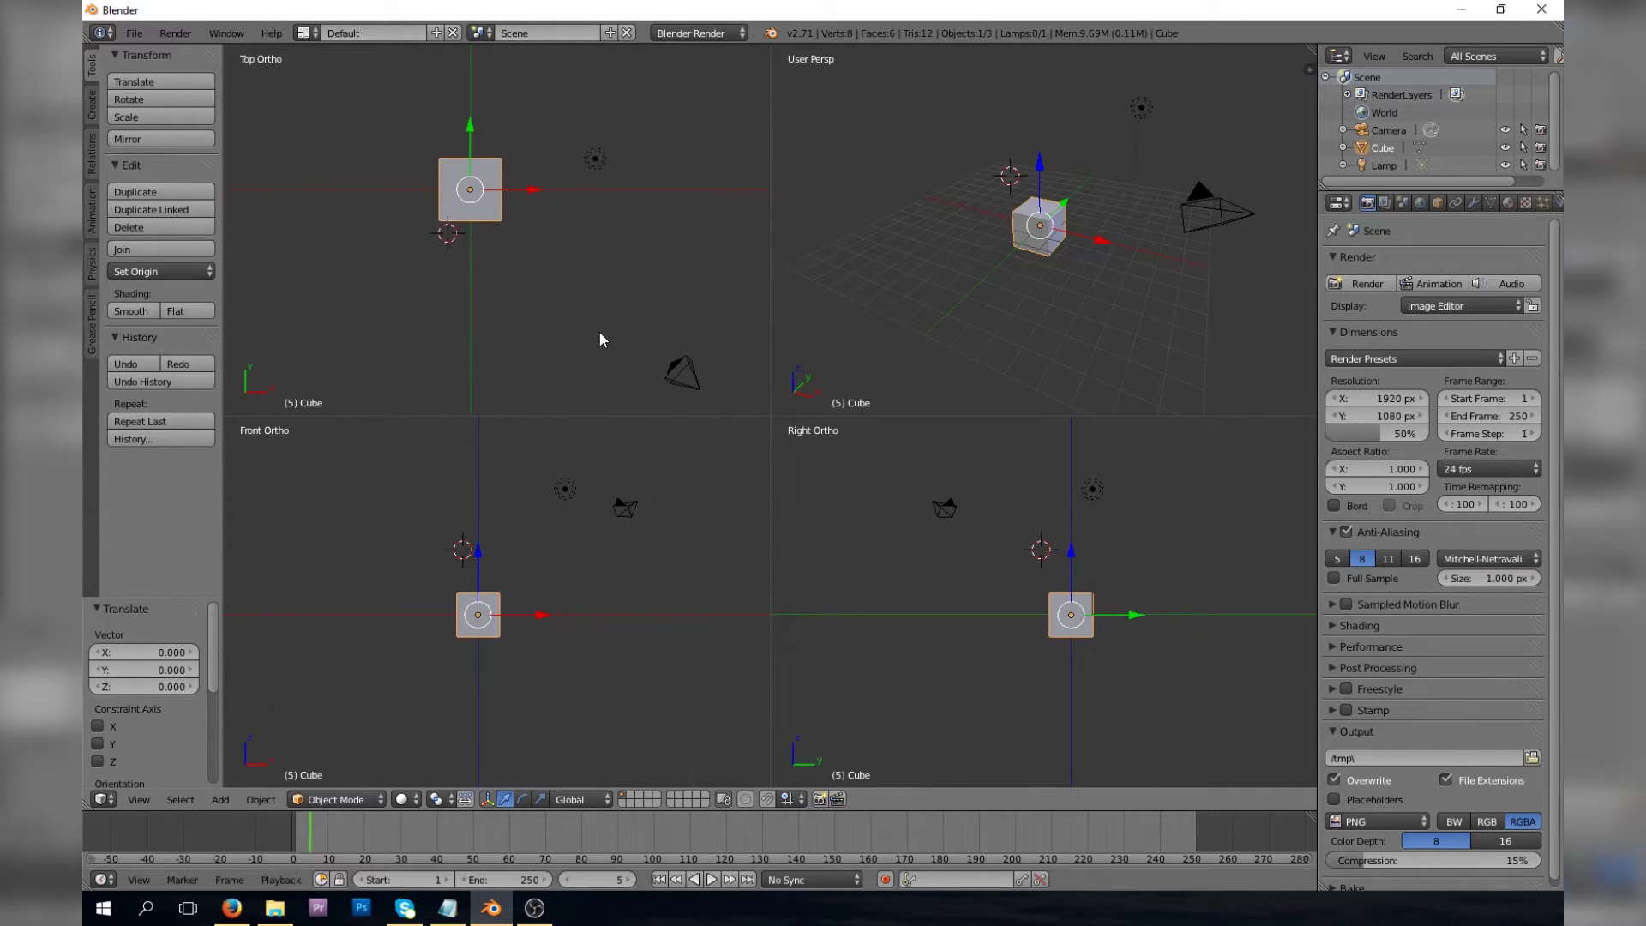
pyautogui.scroll(-1, 957, 318)
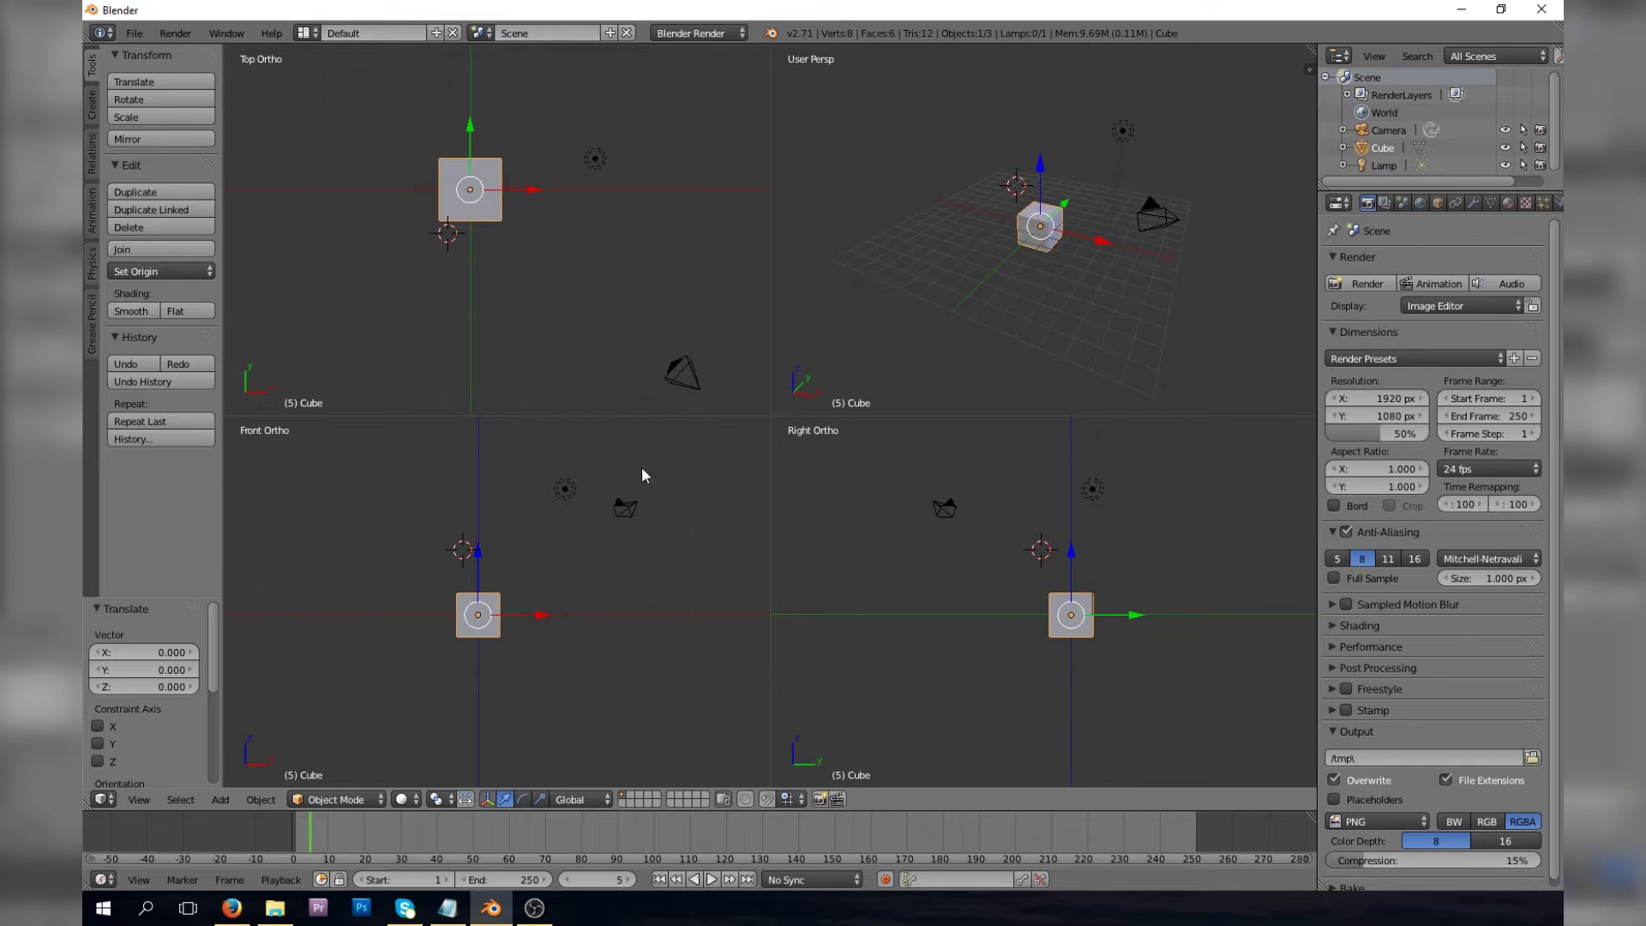
# Zoom the perspective quadrant in and out, leaving it slightly closer to the cube, and return from quad view to the single perspective view.
pyautogui.scroll(10, 454, 684)
pyautogui.scroll(-5, 454, 684)
pyautogui.scroll(-5, 455, 684)
pyautogui.scroll(3, 943, 297)
pyautogui.scroll(-4, 948, 294)
pyautogui.scroll(3, 947, 295)
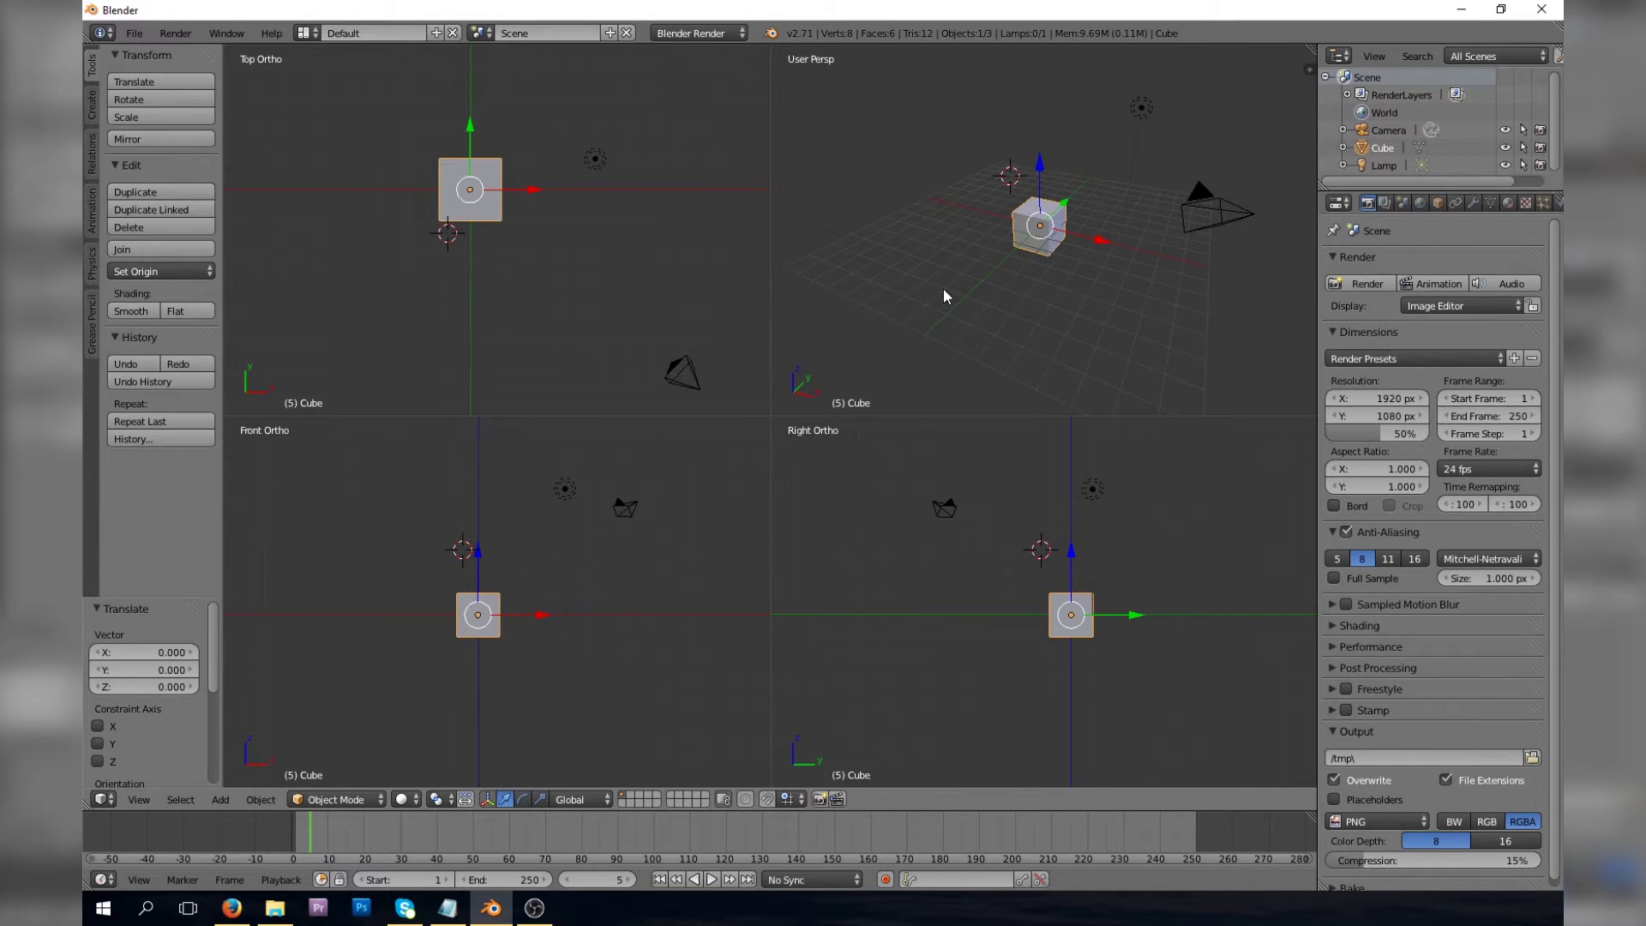
pyautogui.hotkey('ctrl', 'alt', 'q')
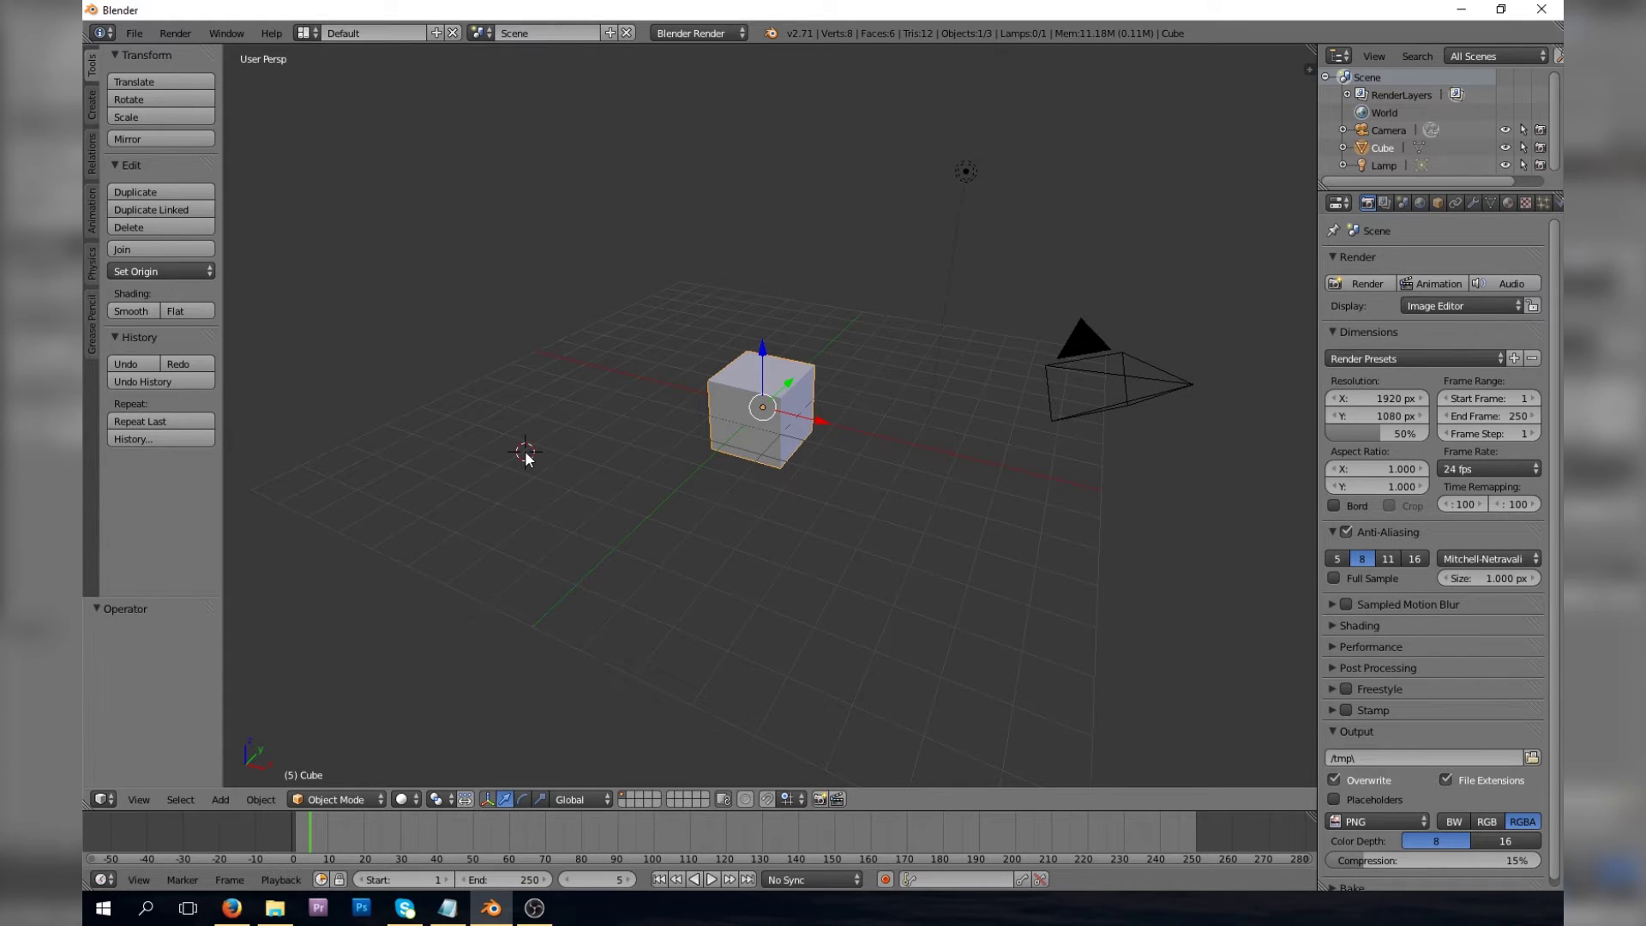
# Switch to the camera view and move the cube about -6.54 units along the Y axis, out of the camera frame.
pyautogui.click(306, 33)
pyautogui.press('KP_0')
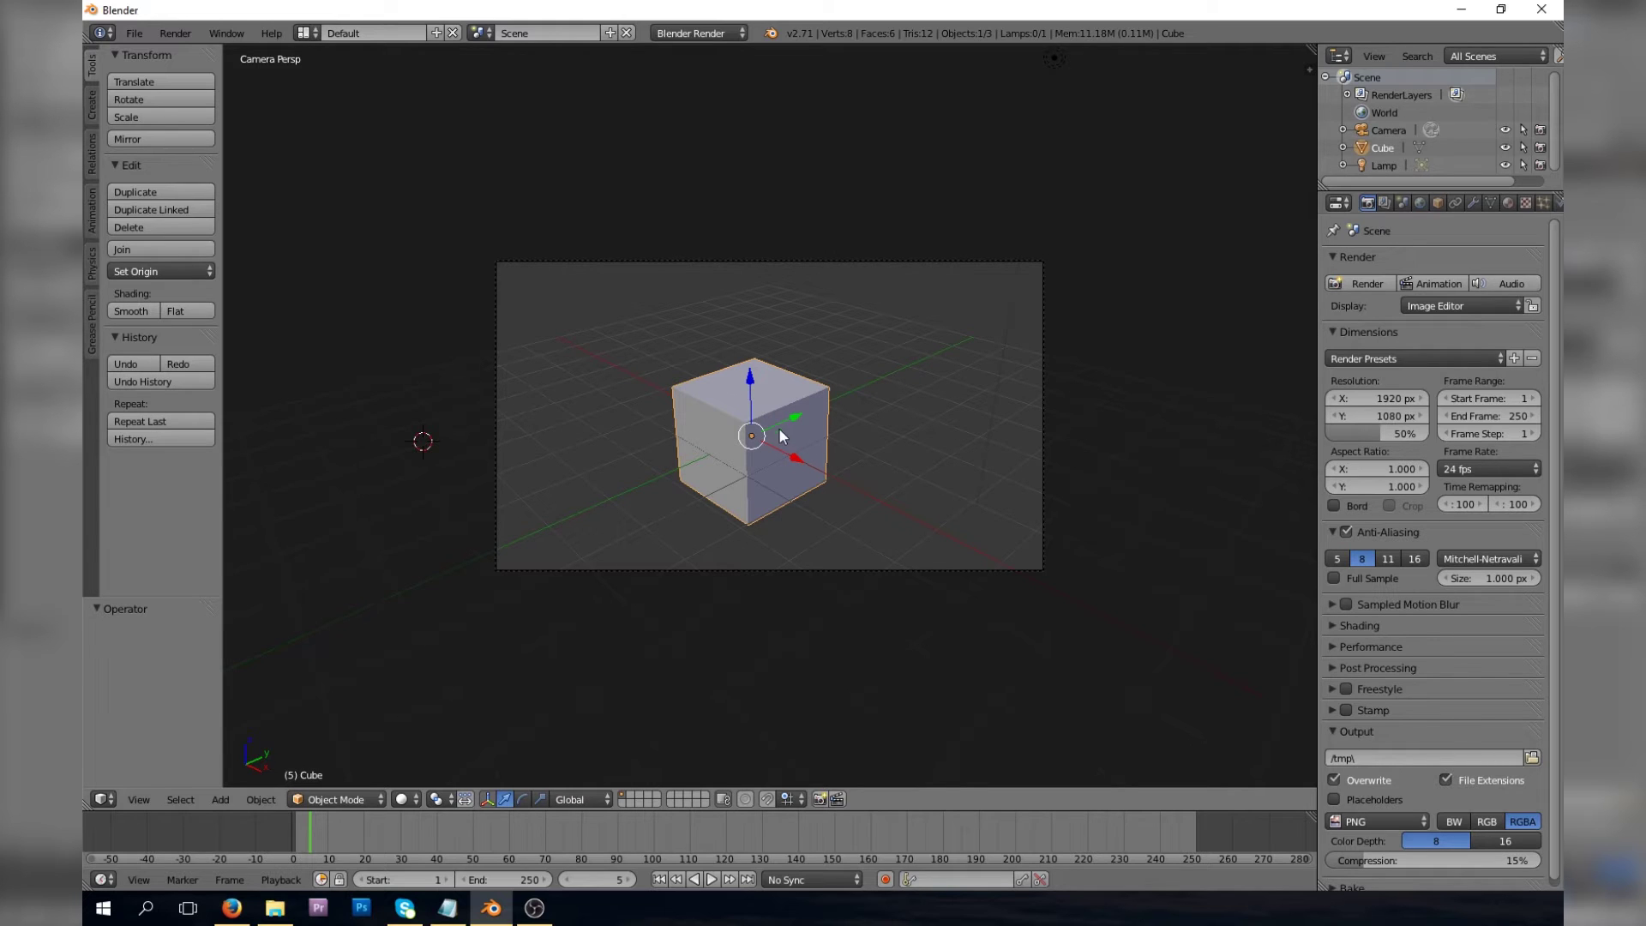
pyautogui.moveTo(792, 420); pyautogui.dragTo(407, 531)
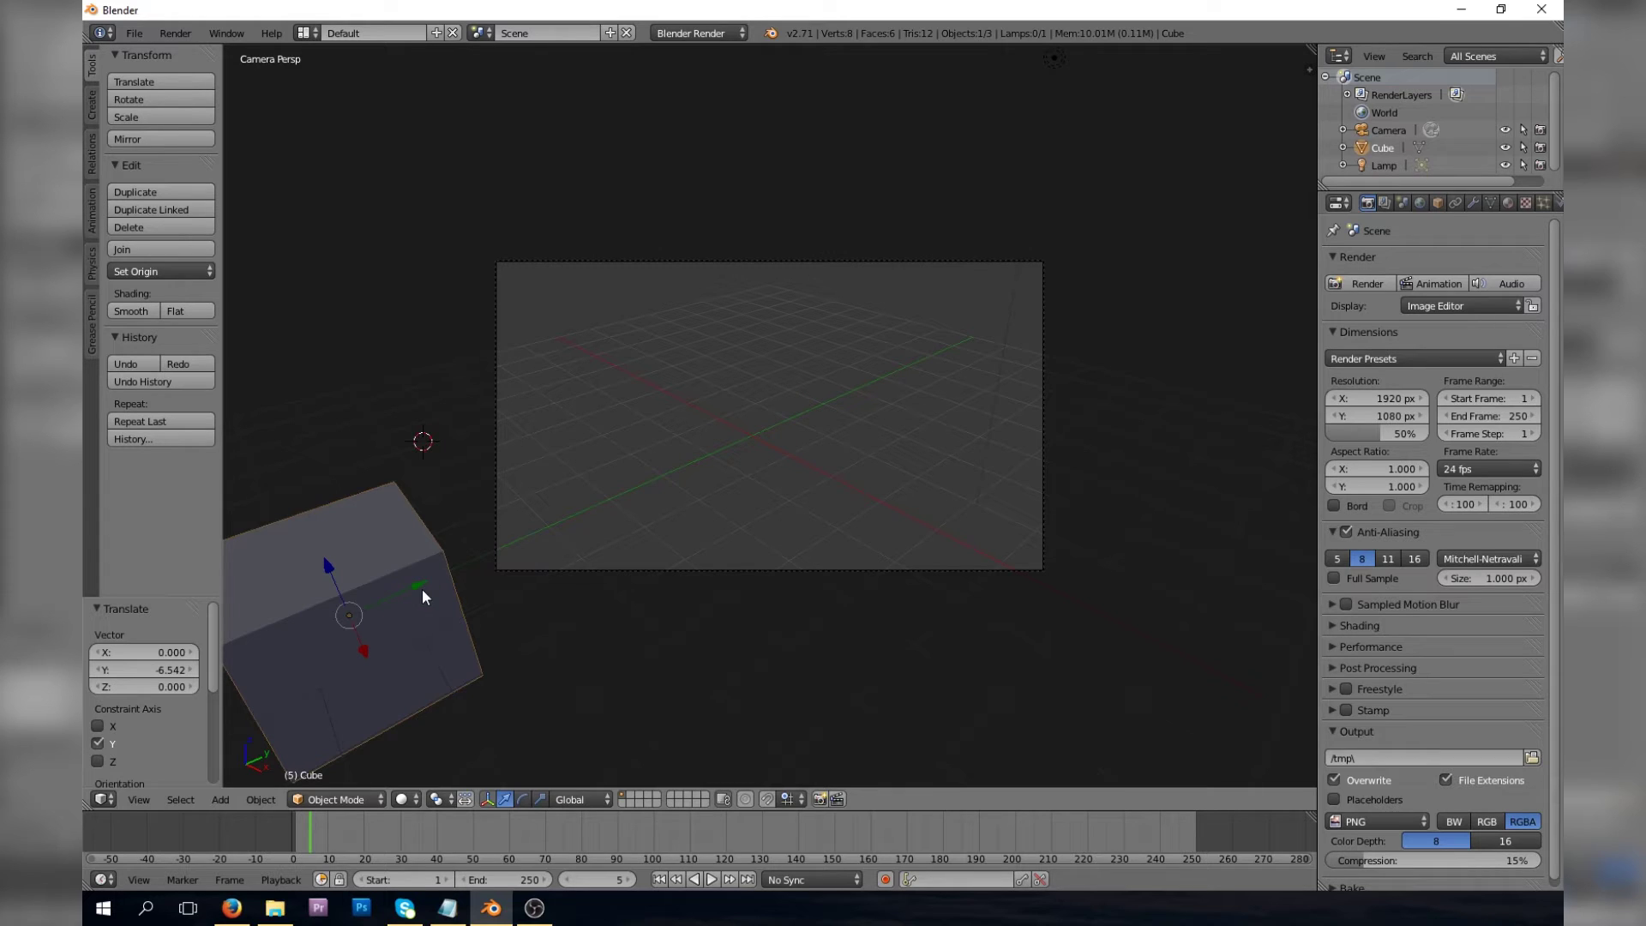
# Render a still image with the cube outside the camera frame and close the render result.
pyautogui.click(176, 33)
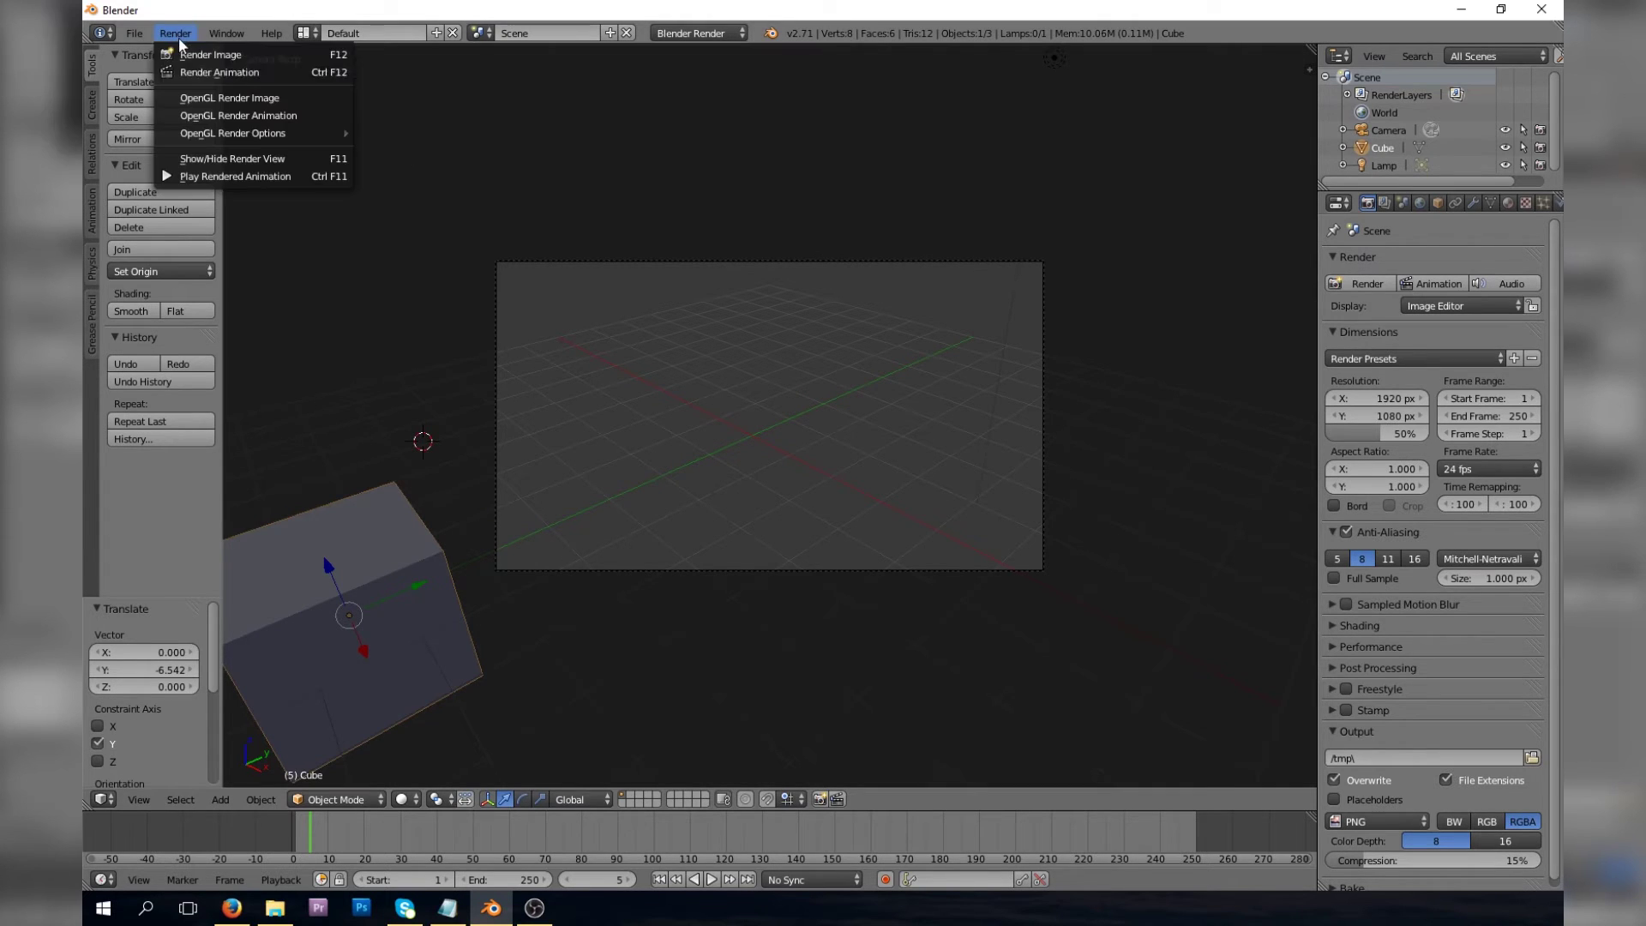
pyautogui.click(226, 58)
pyautogui.press('Escape')
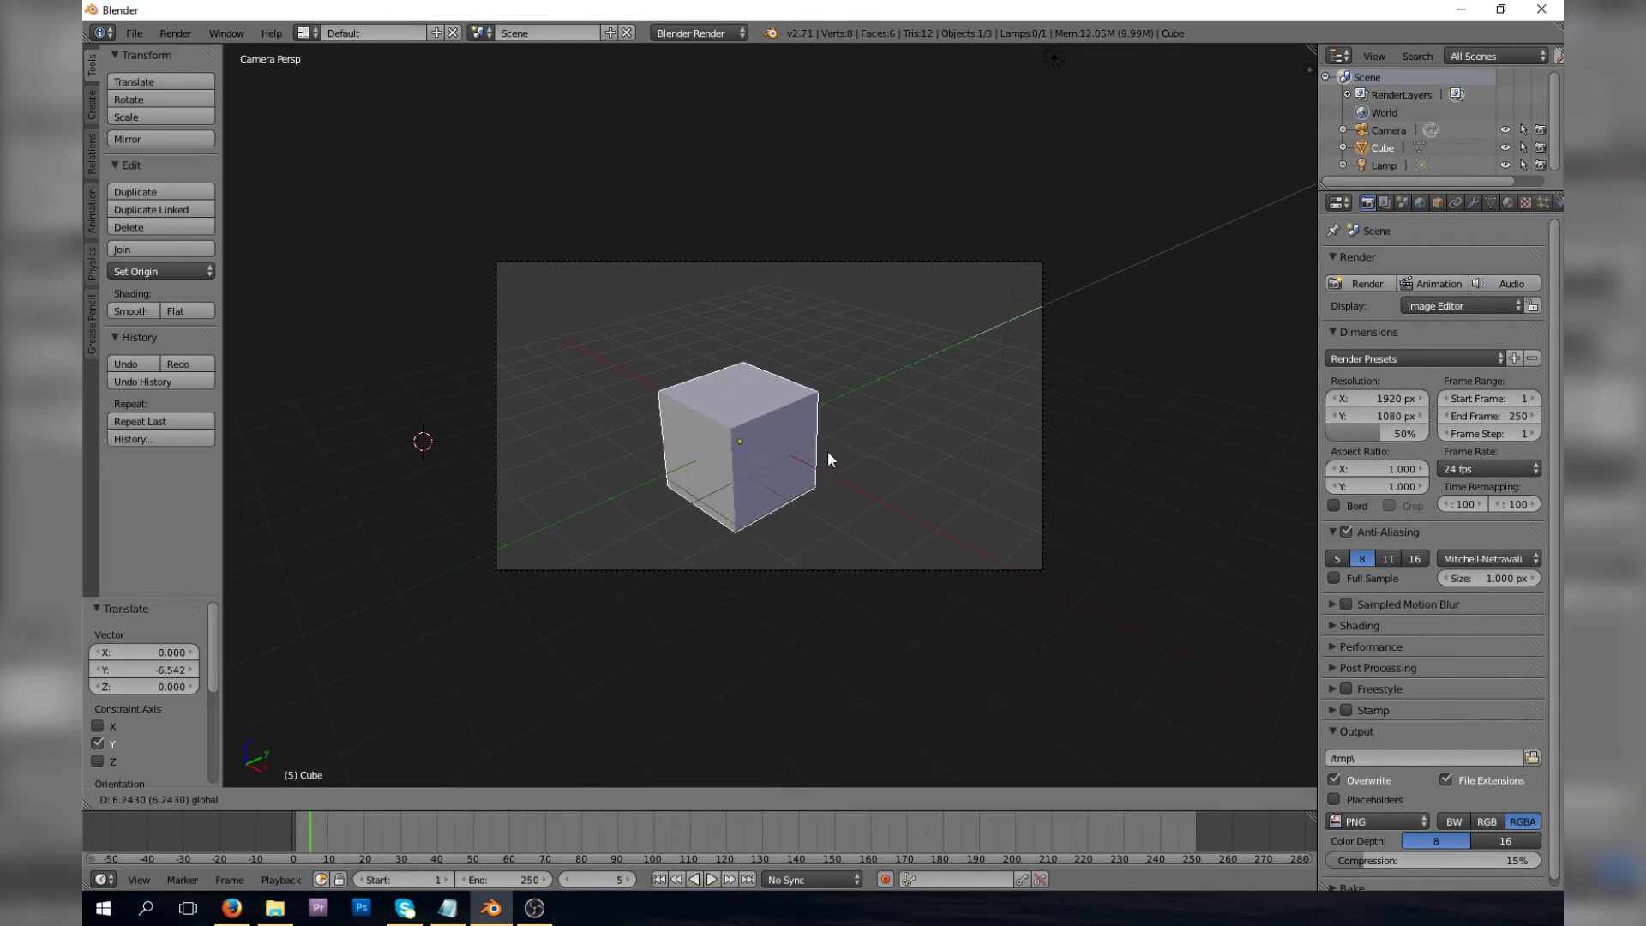
# Render a still image with the cube back inside the camera frame, close the result and leave the camera view.
pyautogui.press('F12')
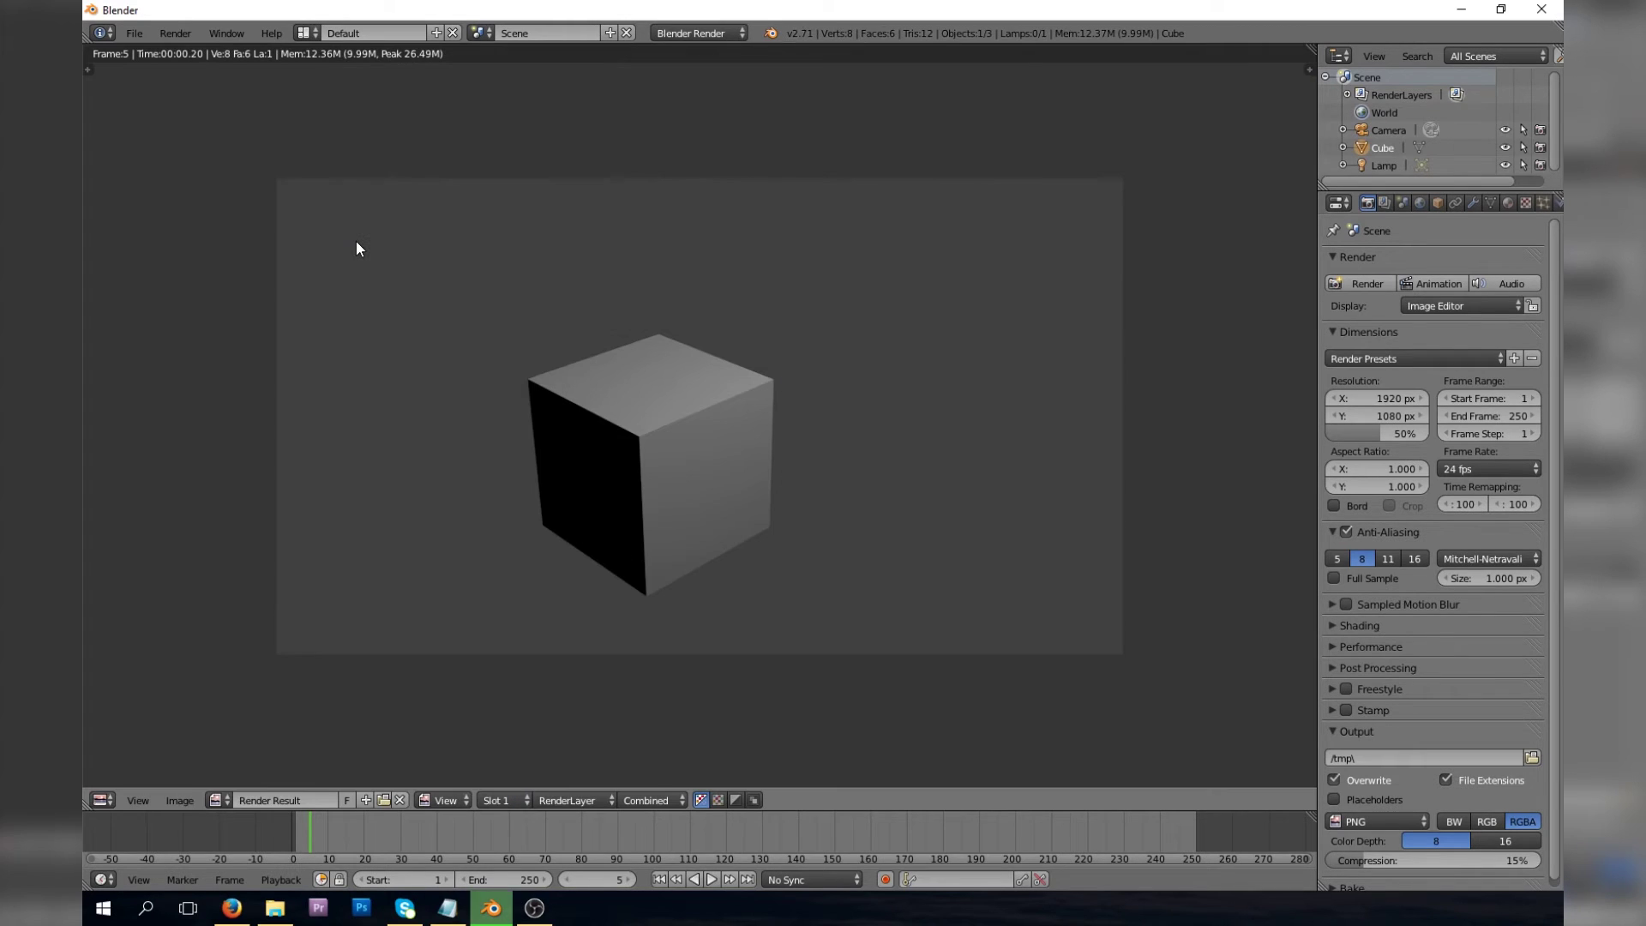
pyautogui.press('Escape')
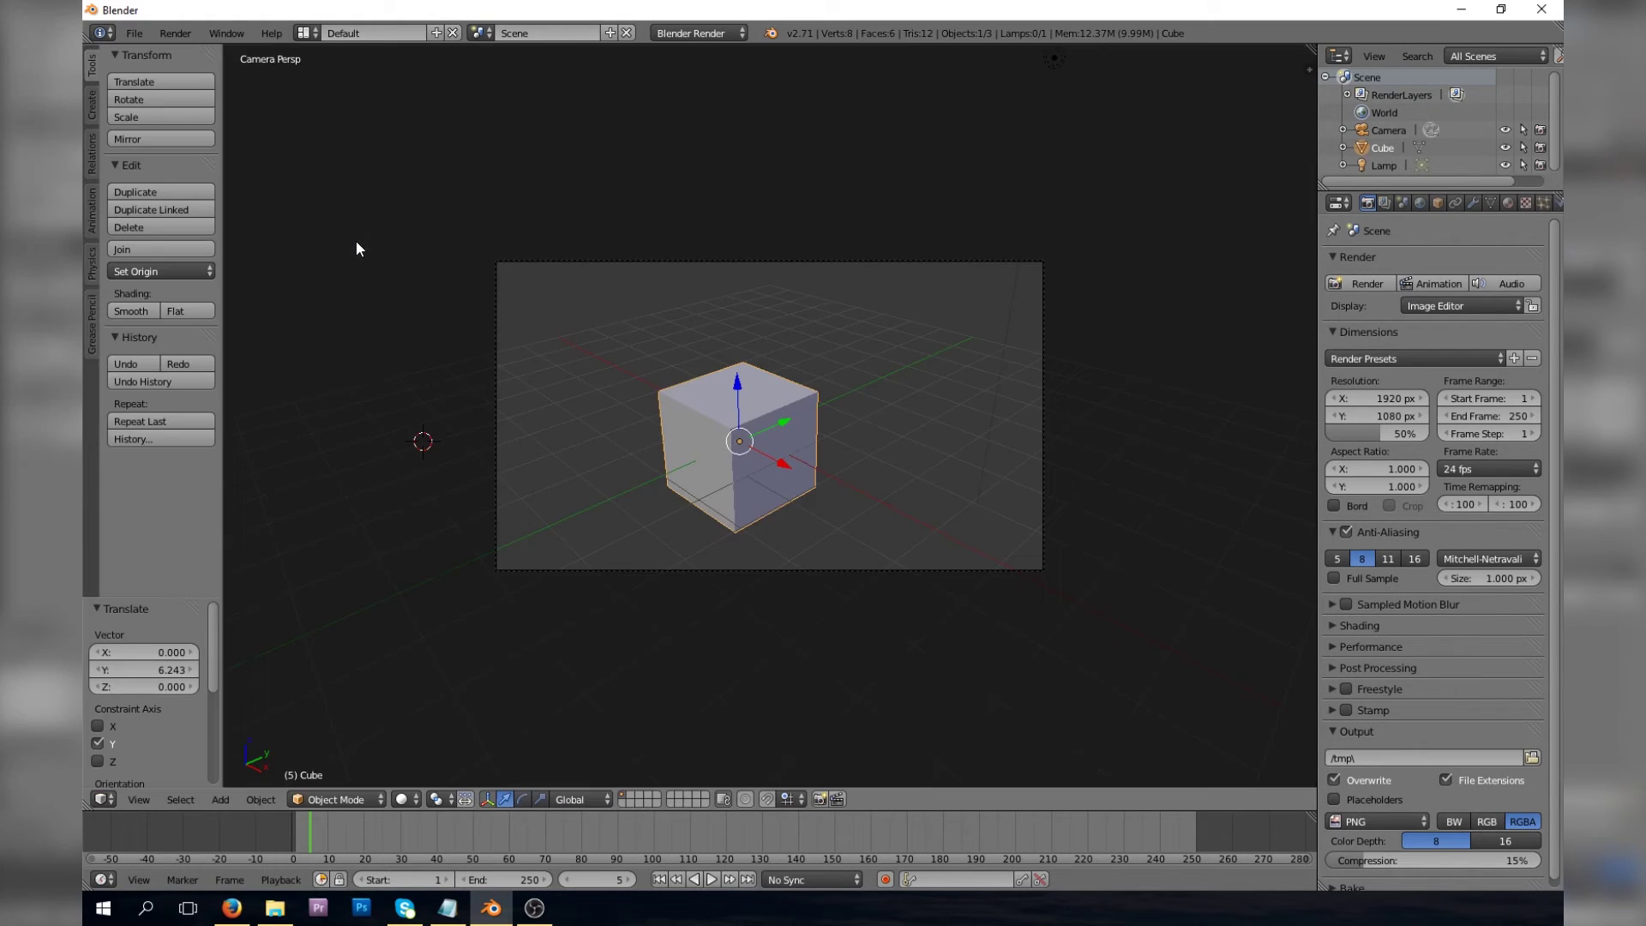
pyautogui.press('KP_0')
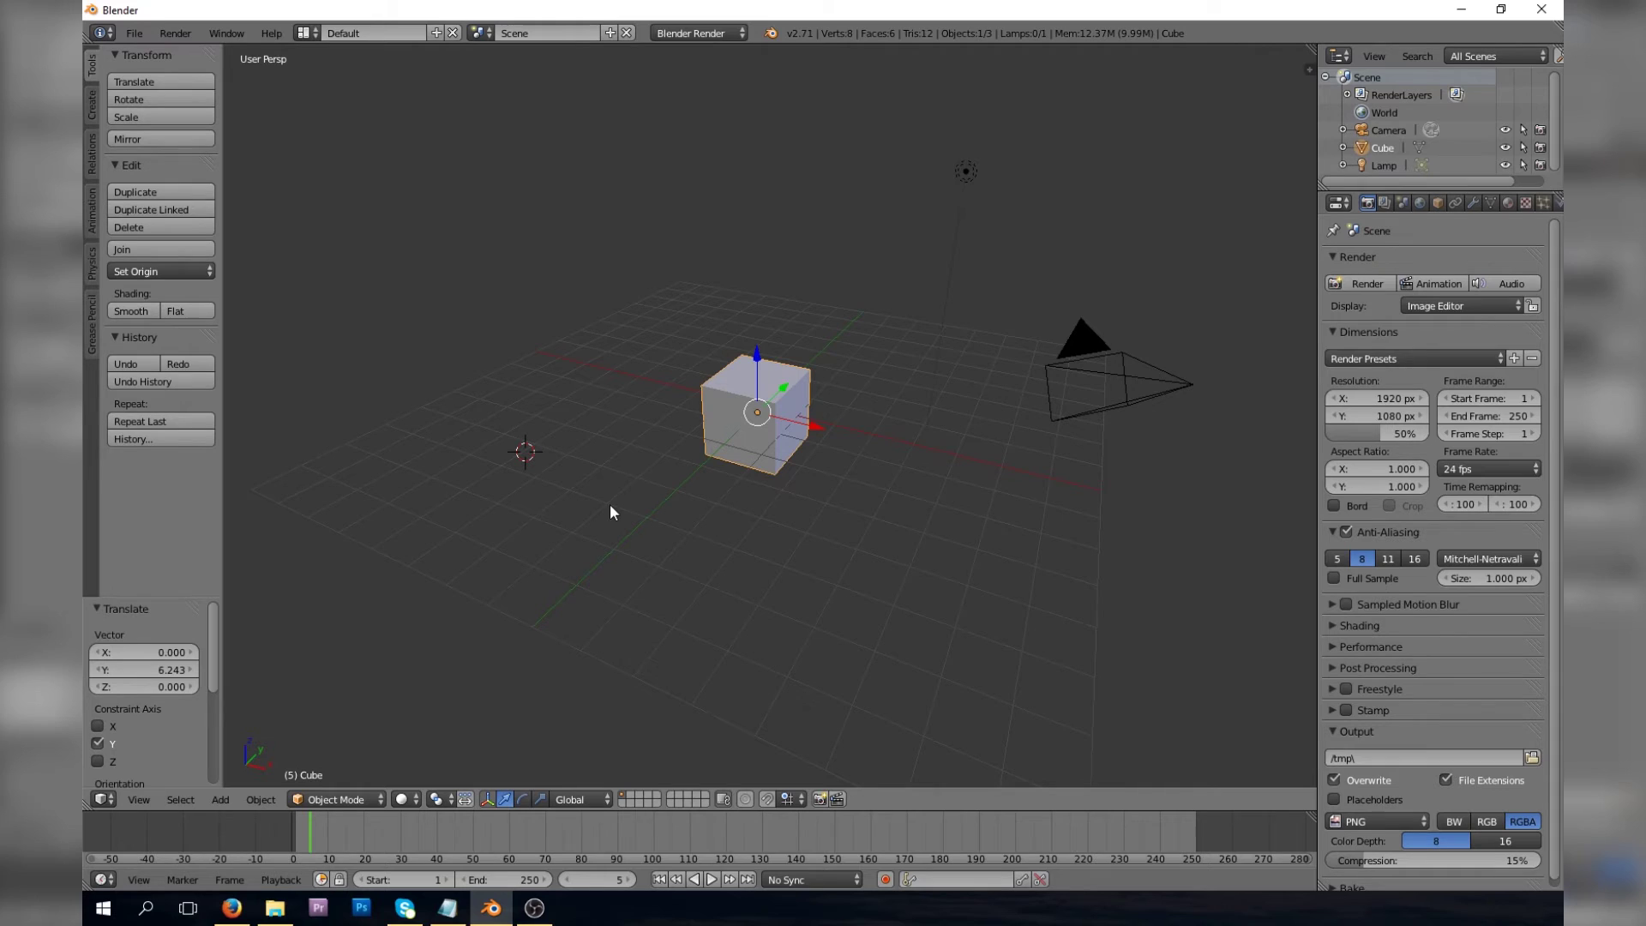